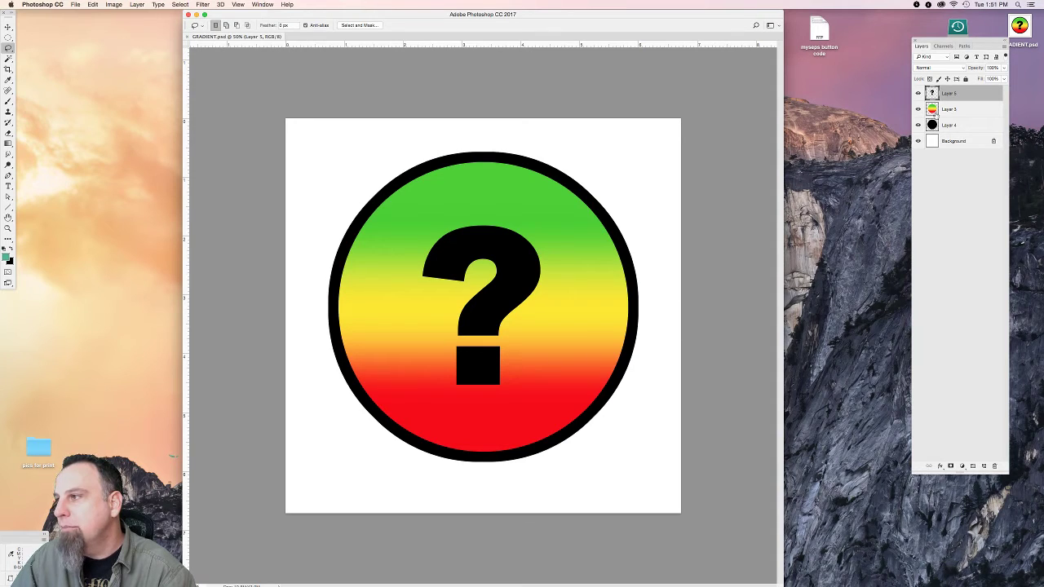
Inspect the Red, Green and Blue channels individually, then return to the composite and layers.
click(942, 47)
click(921, 46)
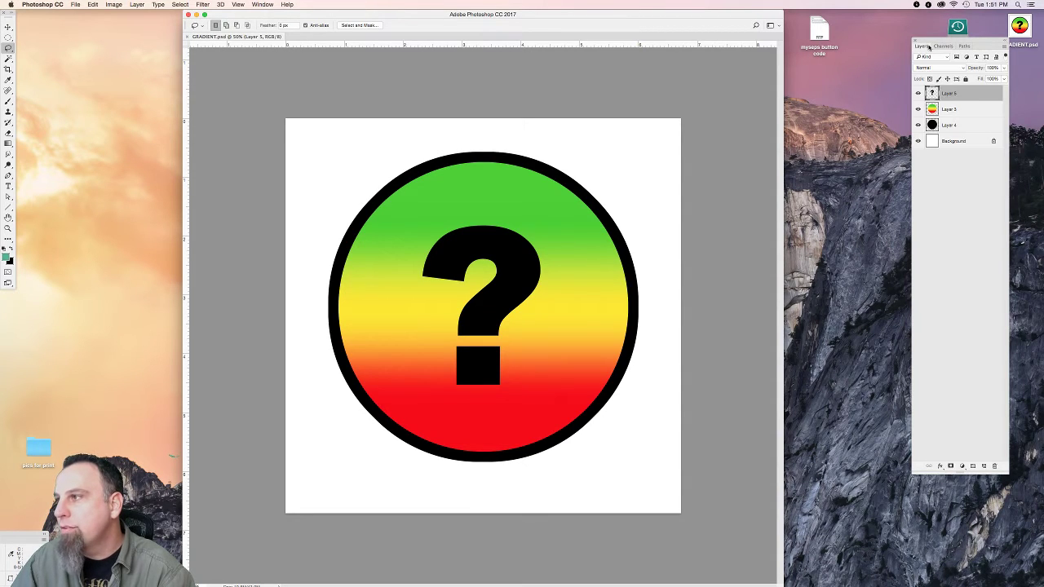
click(943, 46)
click(930, 65)
click(931, 74)
click(929, 84)
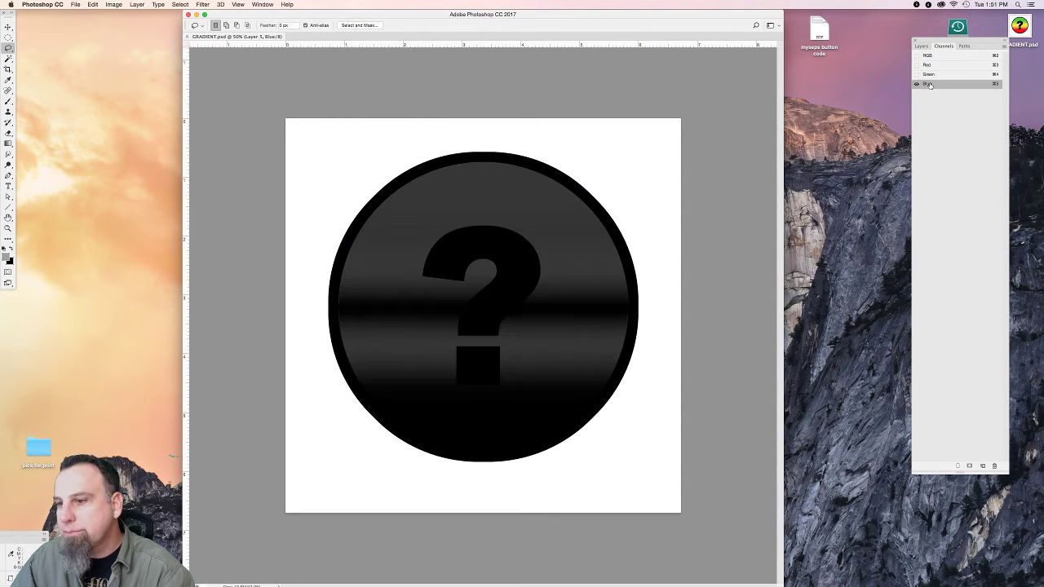
click(930, 74)
click(932, 65)
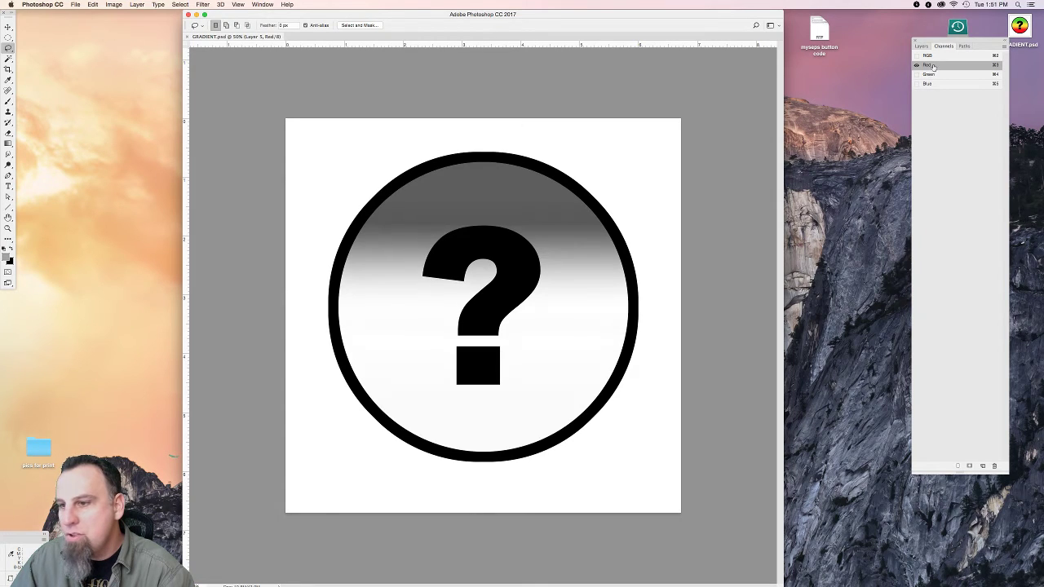
click(932, 75)
click(928, 85)
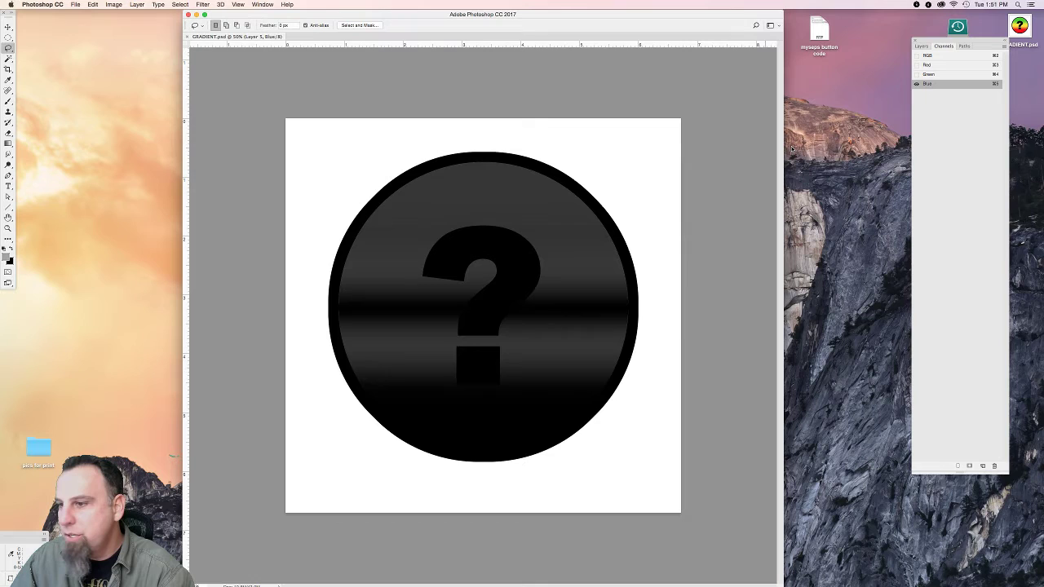
click(937, 75)
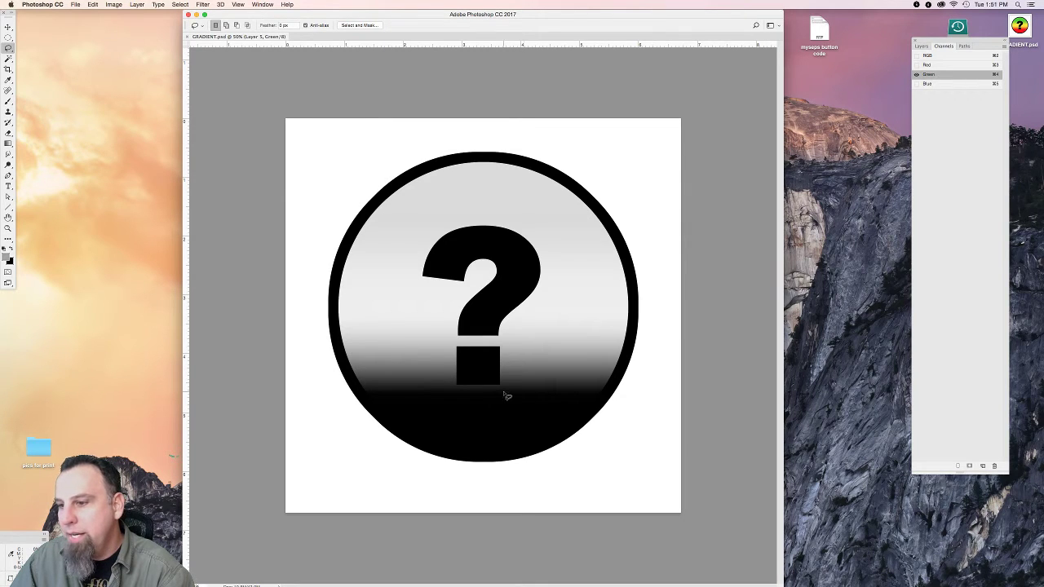
click(939, 66)
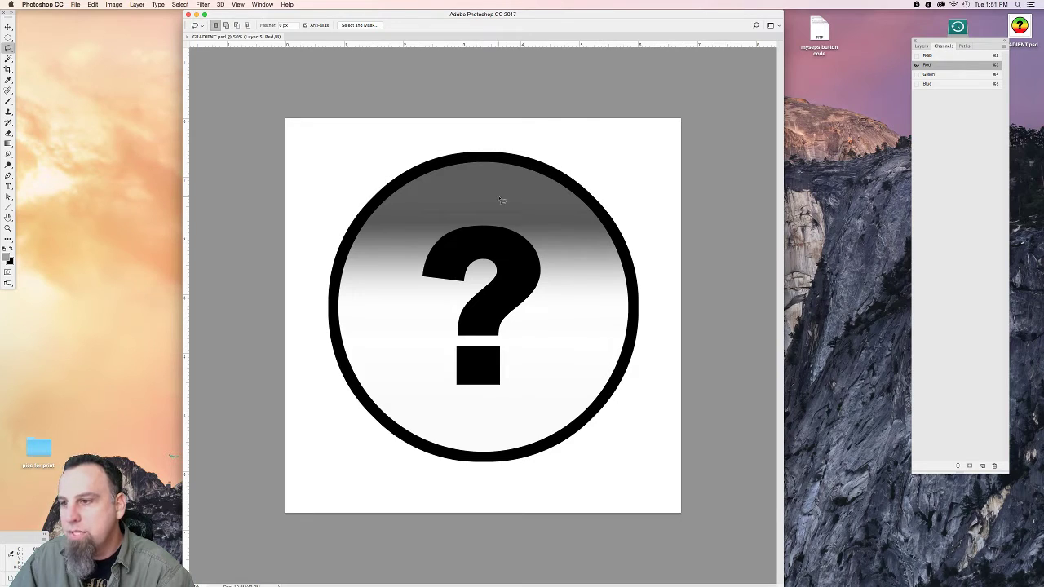
click(929, 55)
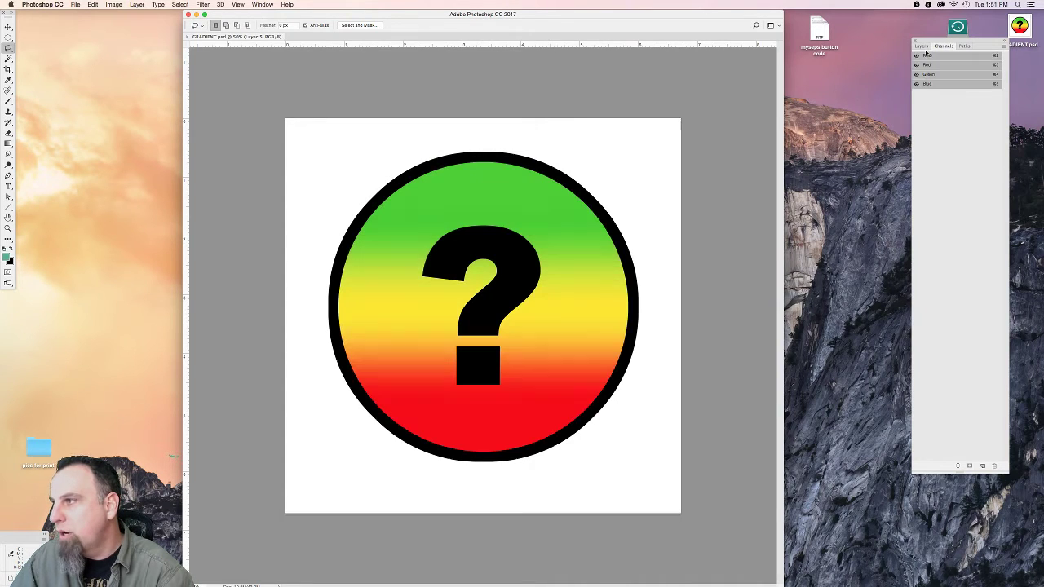
click(920, 46)
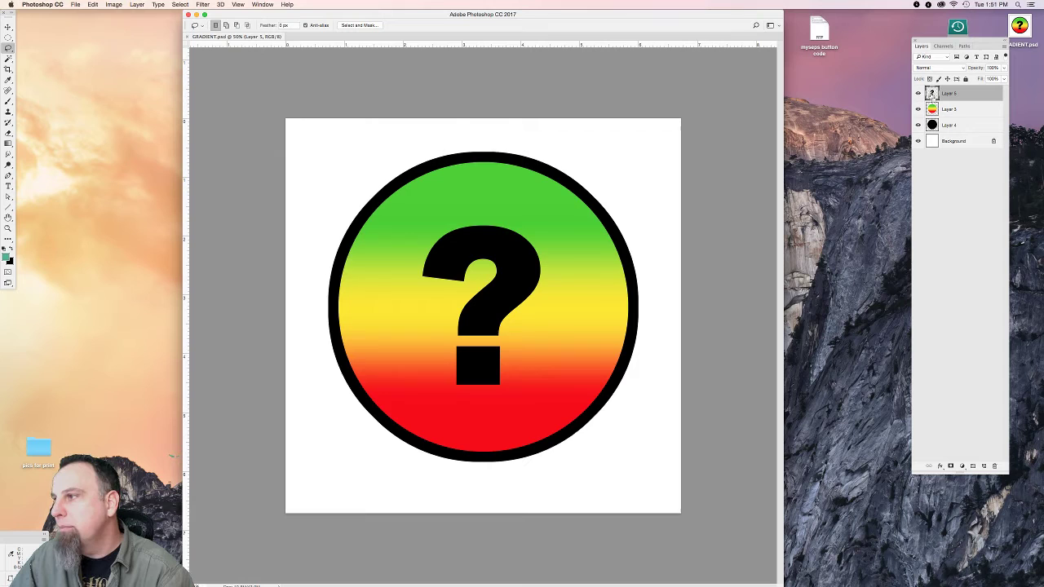
Save the question-mark selection as a new channel named 'black'.
super+click(933, 109)
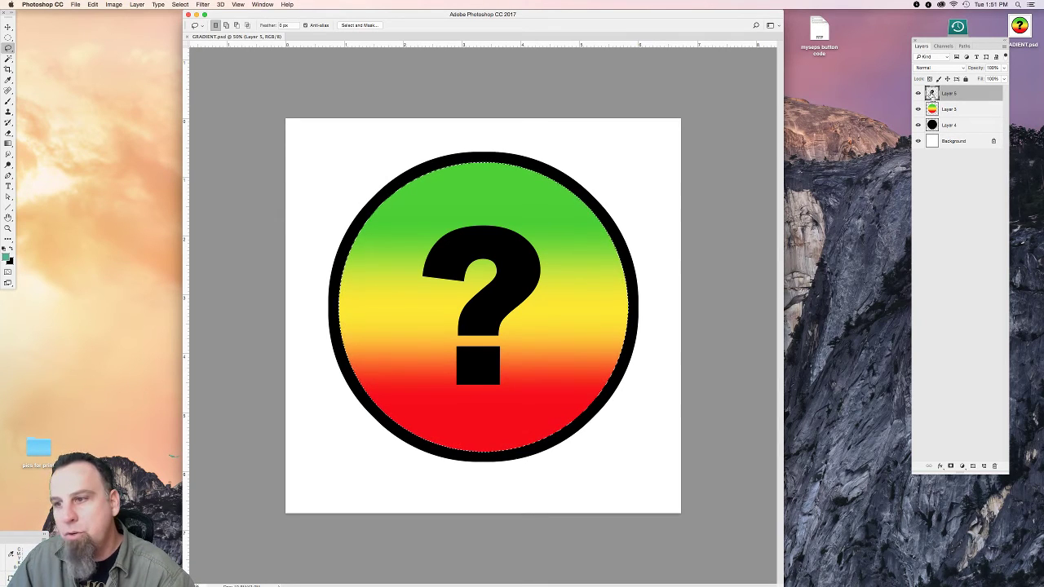
super+click(932, 94)
click(943, 46)
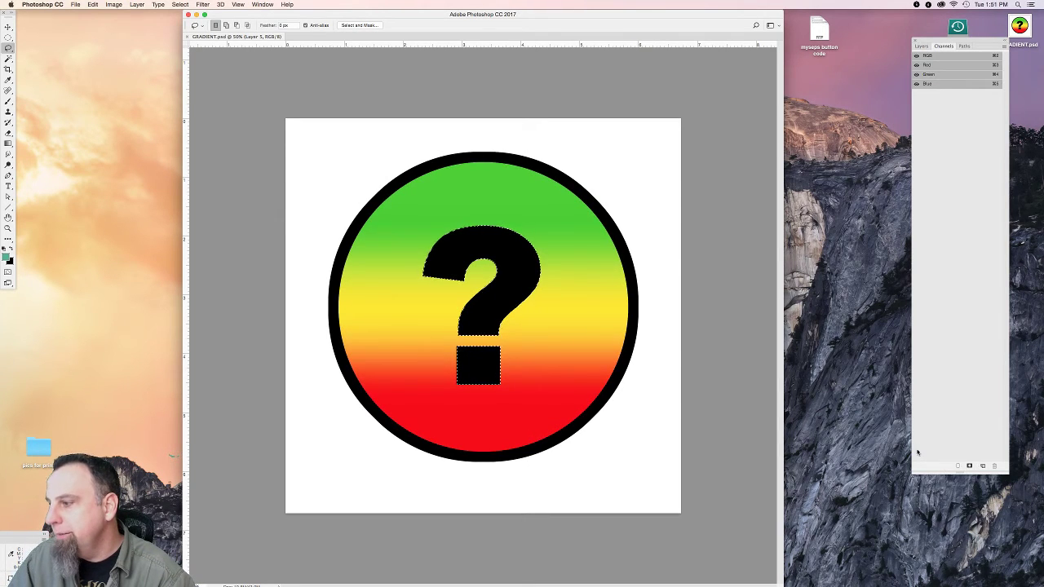
click(967, 466)
click(935, 95)
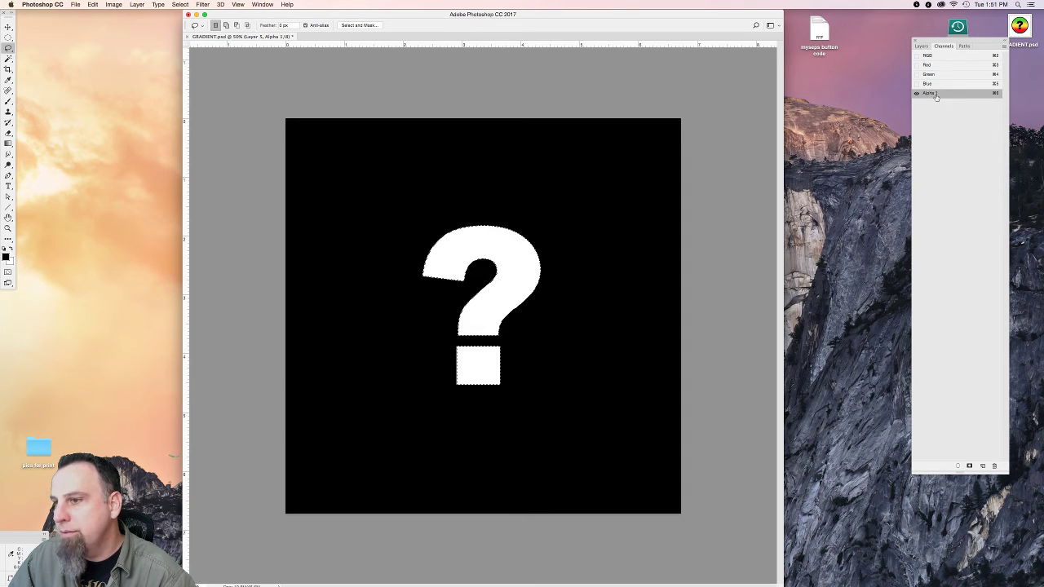
double_click(936, 94)
text(bla)
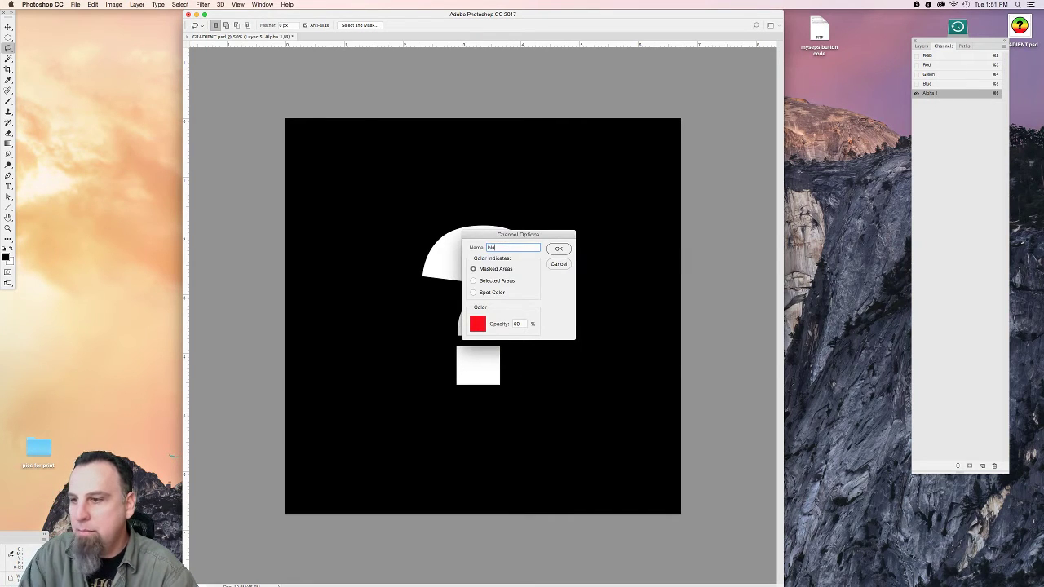
text(ck)
key(Return)
click(928, 57)
click(921, 45)
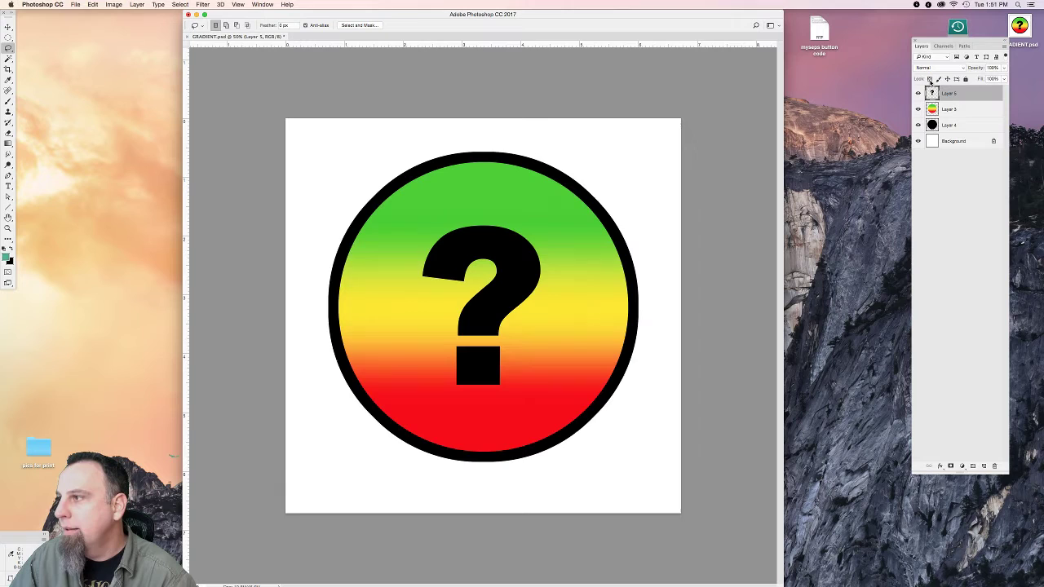
Save the gradient circle selection as a channel named 'gradient'.
click(933, 109)
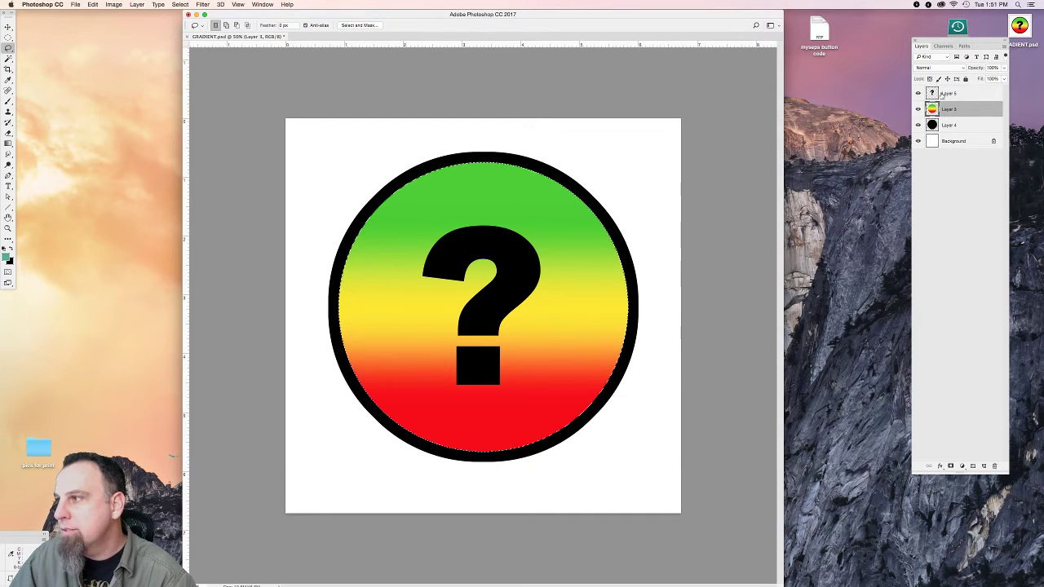
click(943, 46)
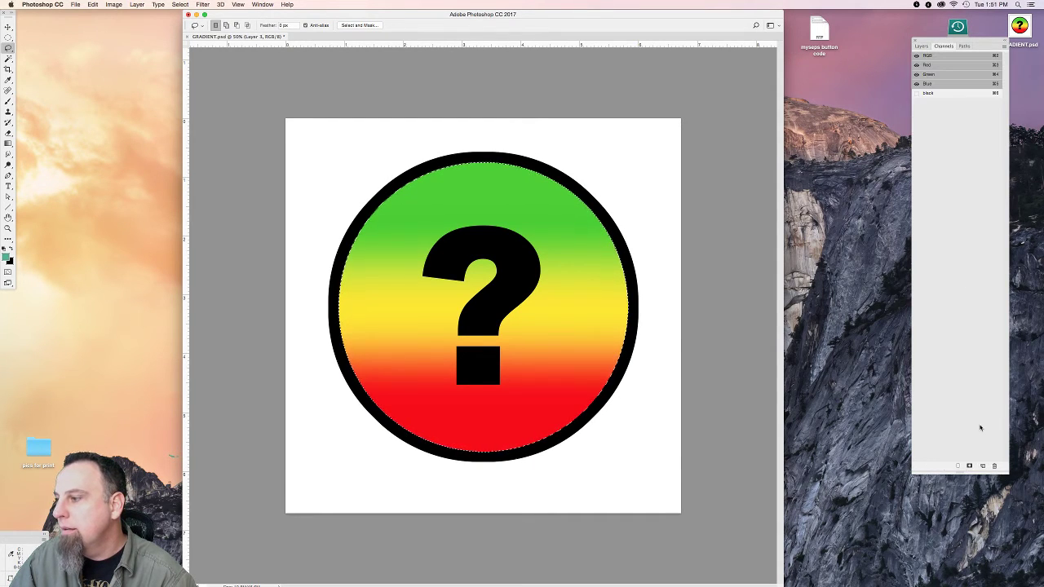
double_click(946, 104)
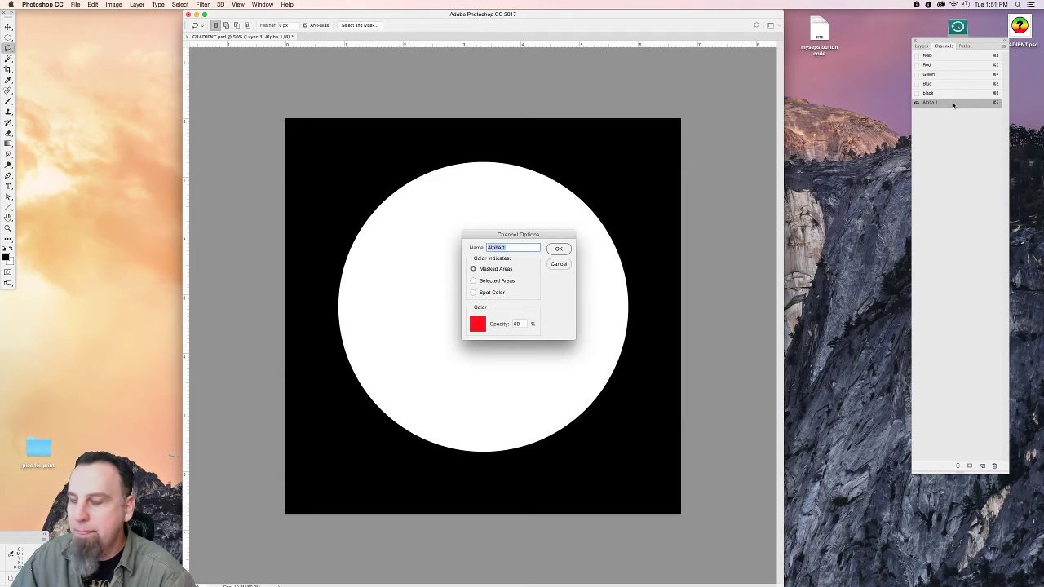
text(gradien)
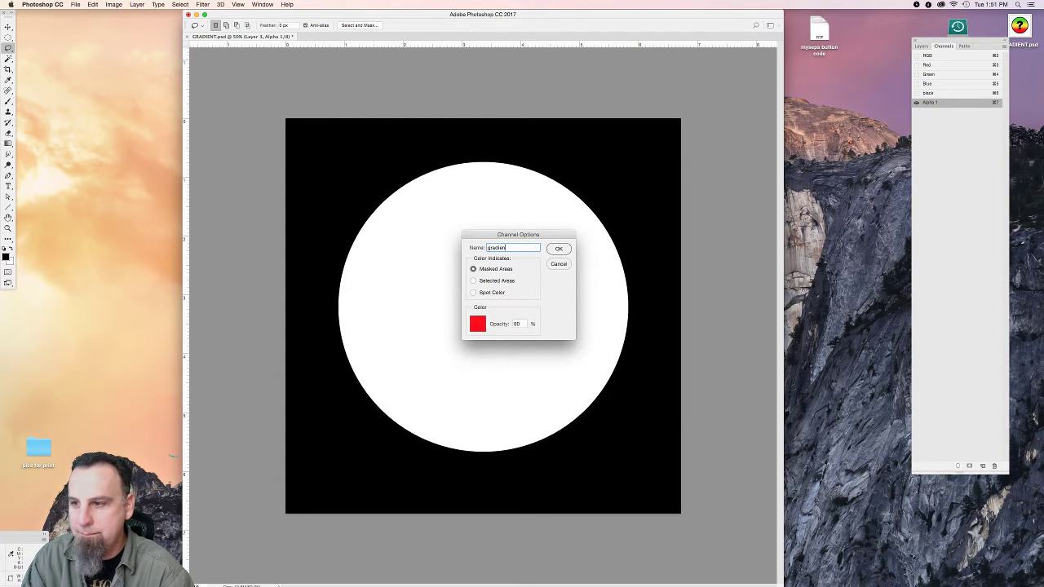
text(t)
key(Return)
click(928, 57)
click(921, 46)
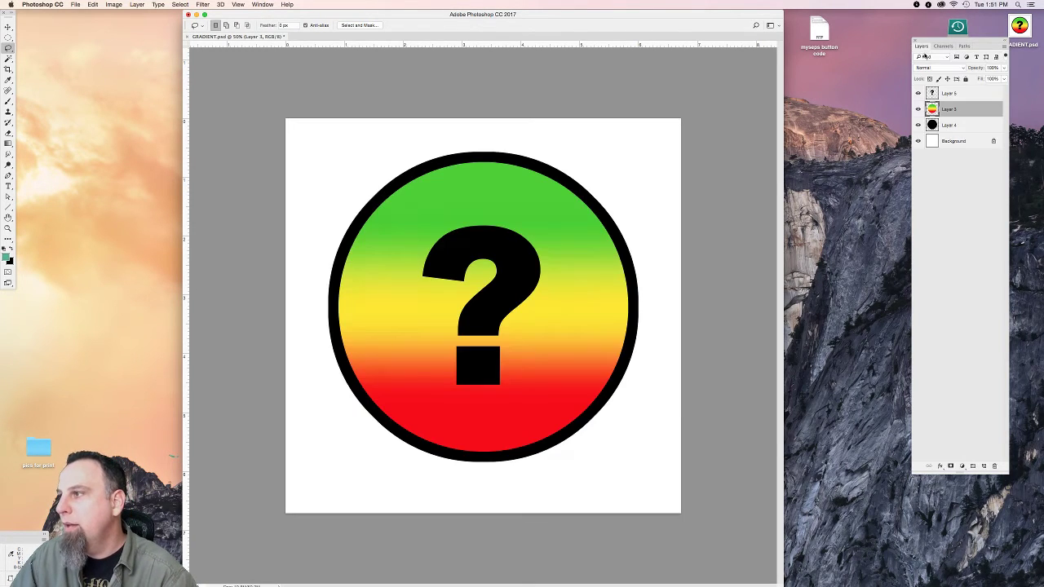
Save the ringed circle as a channel named 'black mask', then flatten the image.
super+click(934, 126)
click(944, 46)
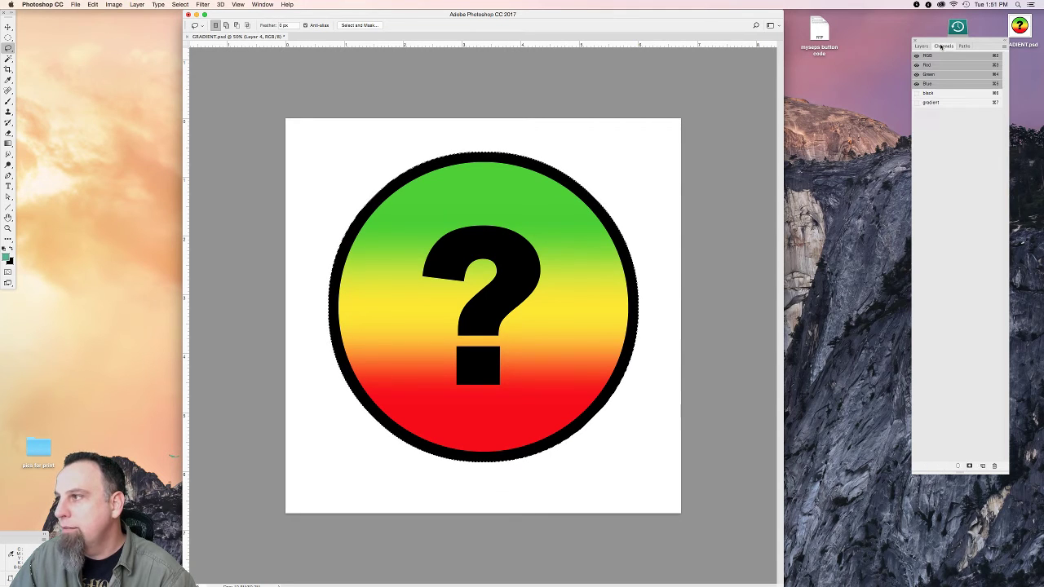
click(970, 465)
double_click(922, 112)
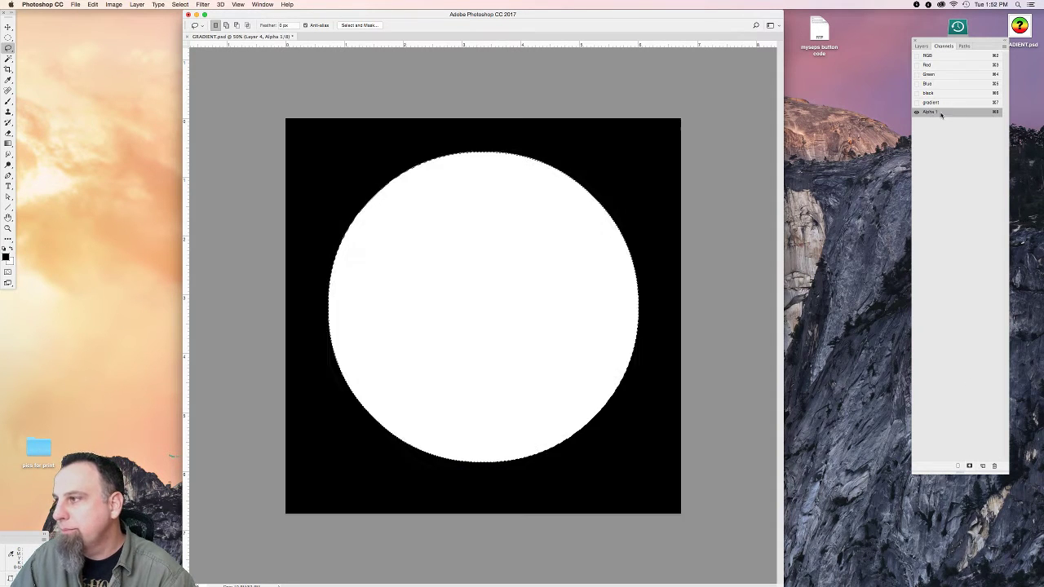
text(wlack mask)
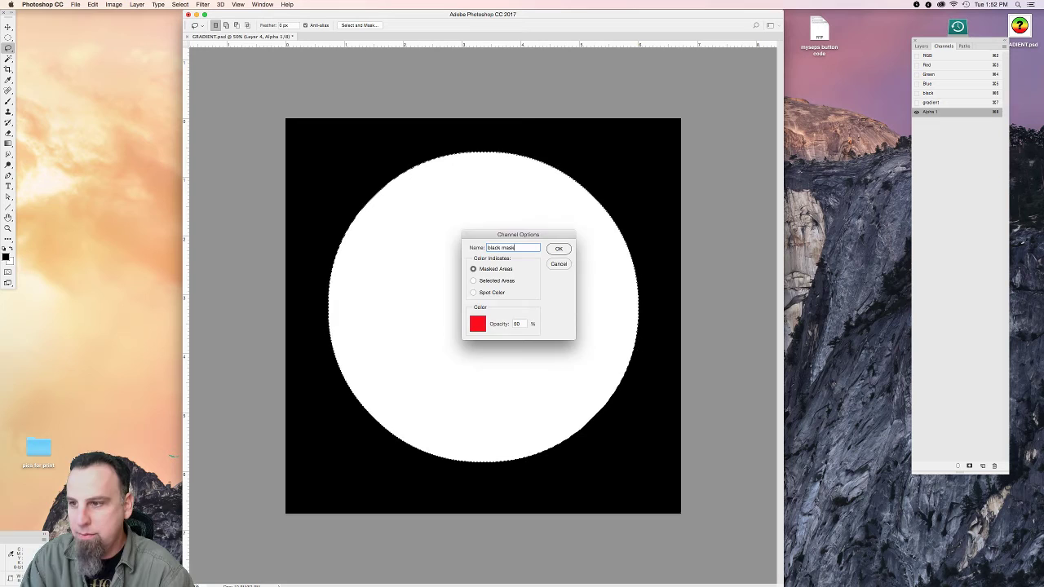
key(Return)
click(927, 55)
click(921, 46)
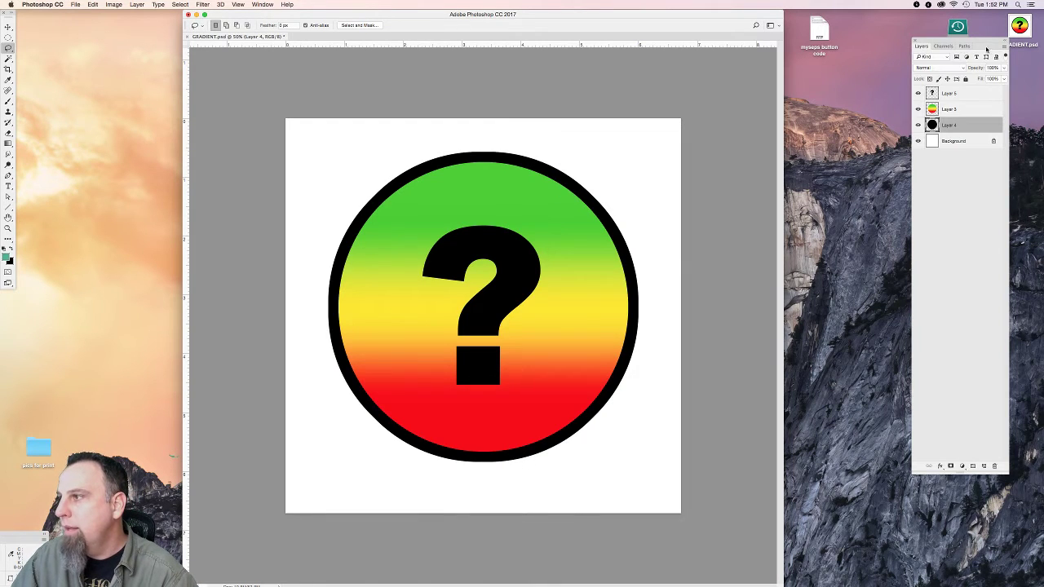
click(1002, 51)
click(938, 279)
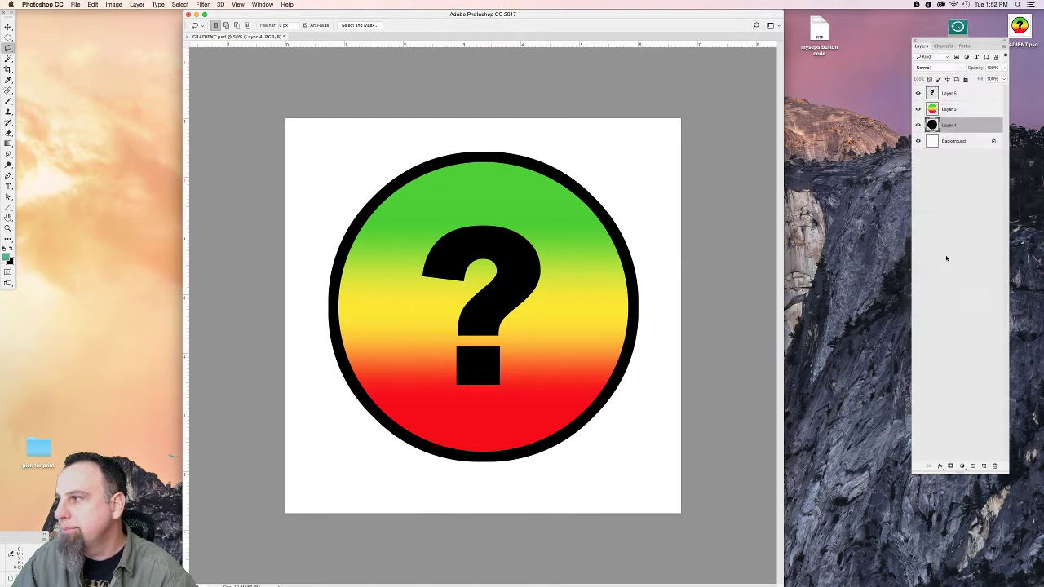
Save the image under a new name as GRADIENT seps.psd.
click(940, 46)
click(74, 4)
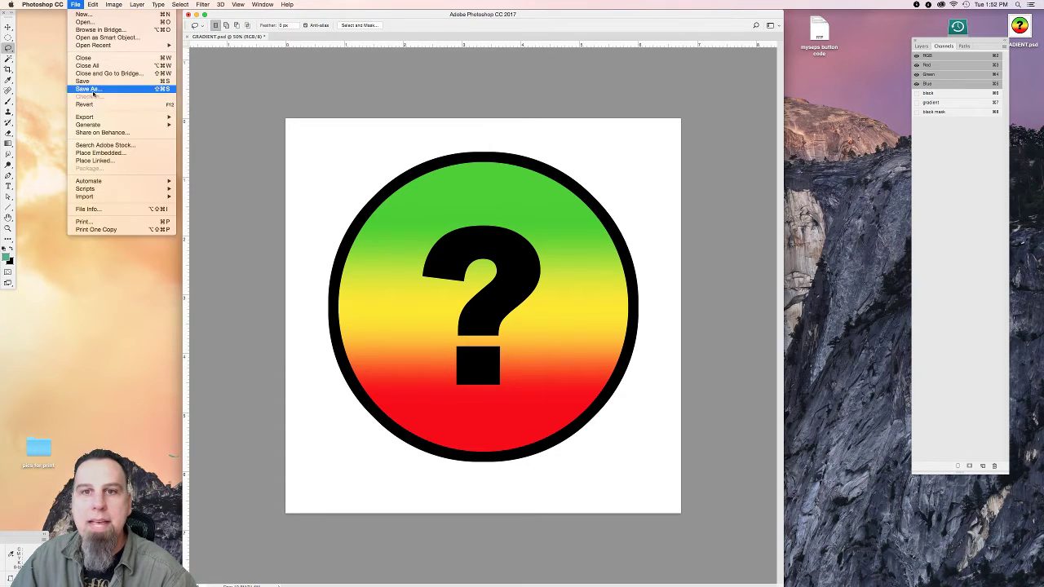
click(96, 95)
key(Right)
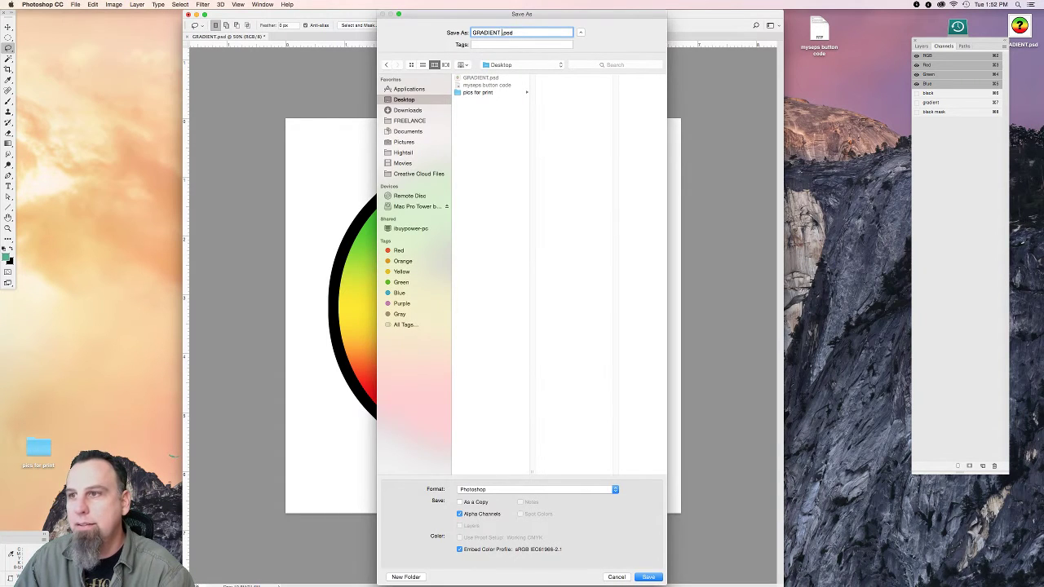
text(ss)
text(sep)
key(Return)
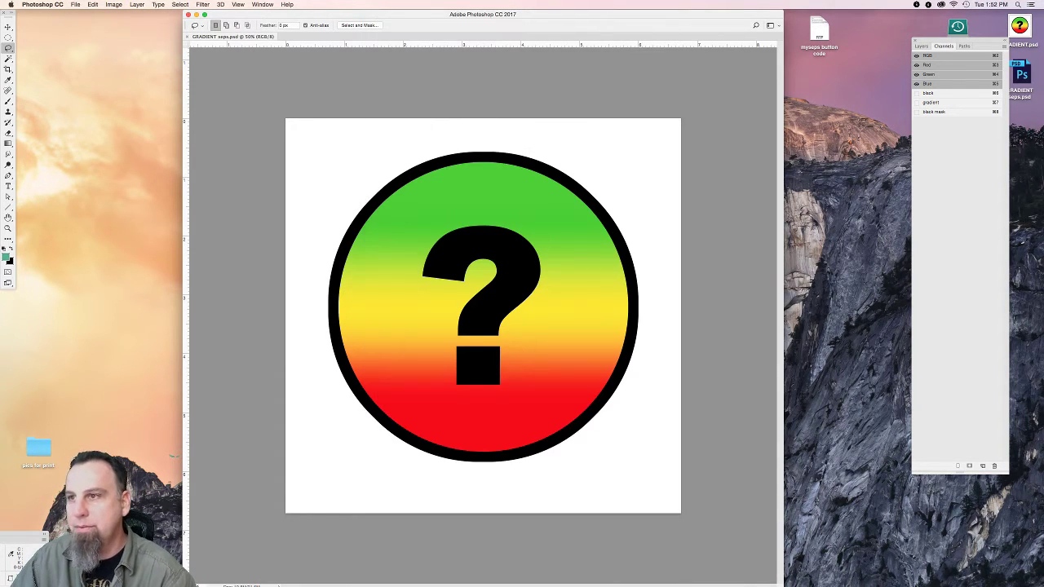
Create a new blank document and paste the question-mark button into it.
click(75, 4)
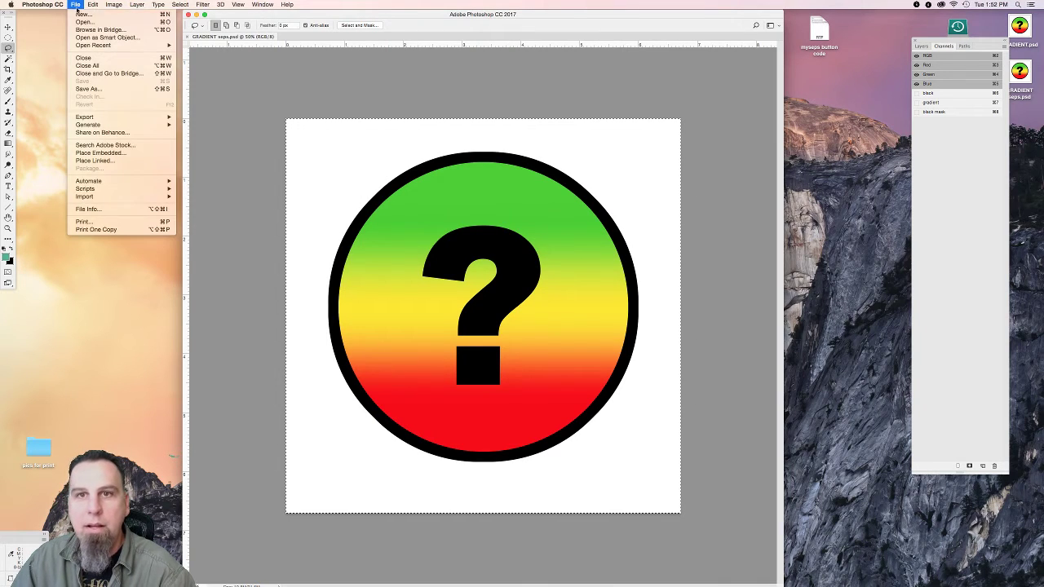
click(76, 5)
key(super+n)
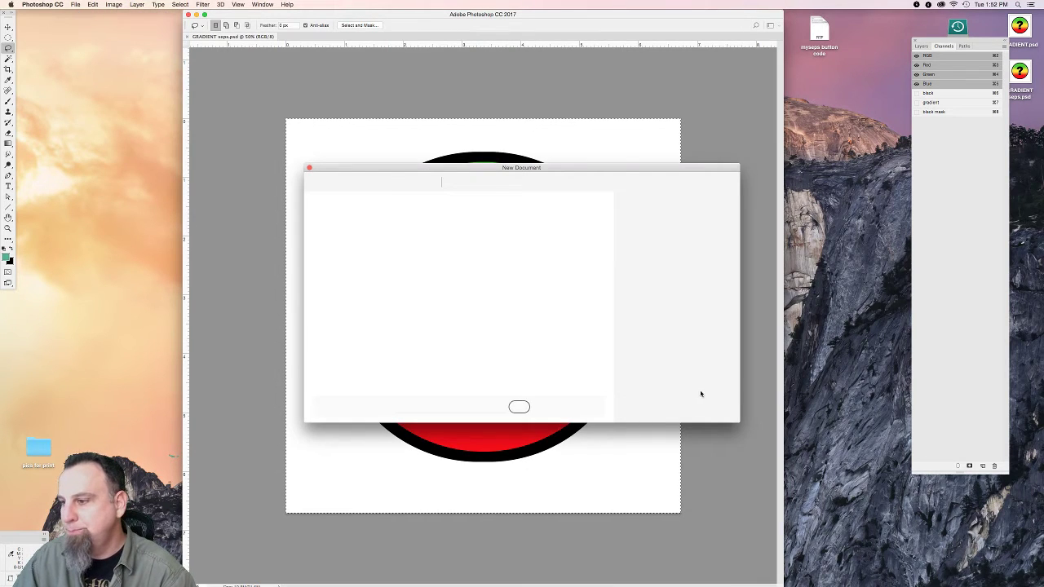
click(715, 408)
key(super+v)
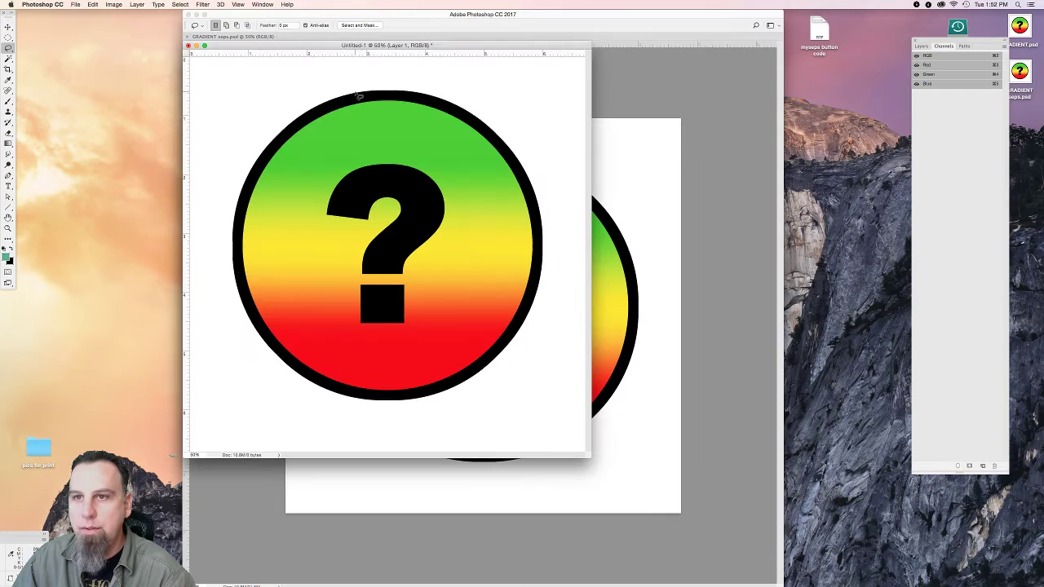
Move and shrink the new window, zoom it out, and bring GRADIENT seps.psd forward.
drag(306, 48, 132, 17)
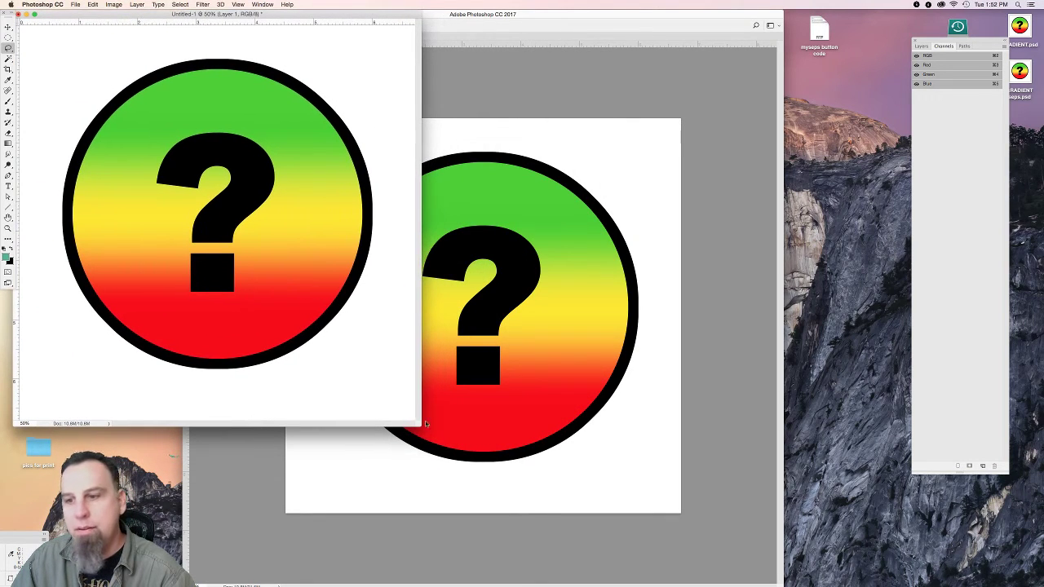
drag(418, 423, 205, 299)
key(super+minus)
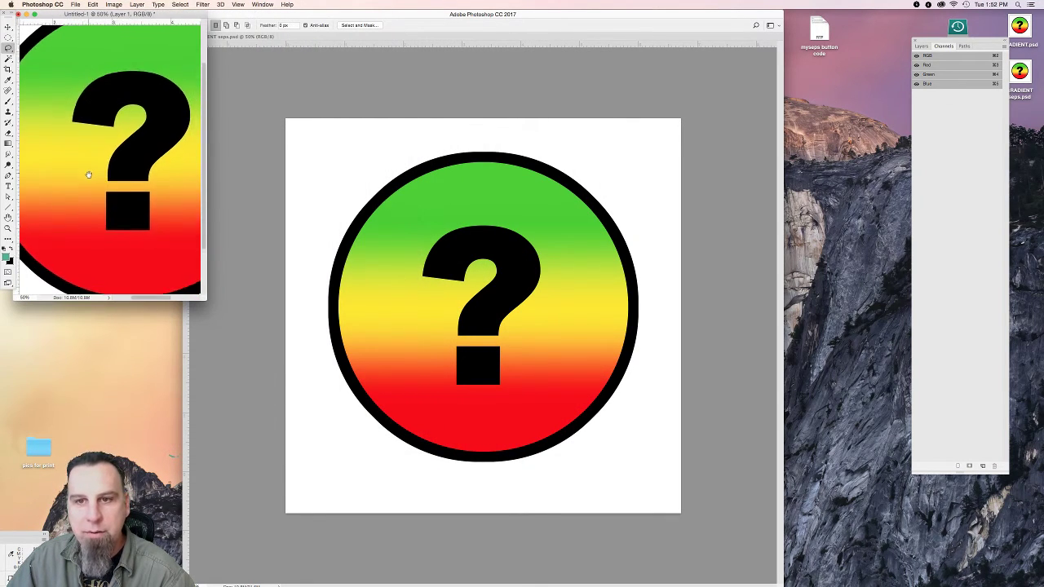
click(350, 191)
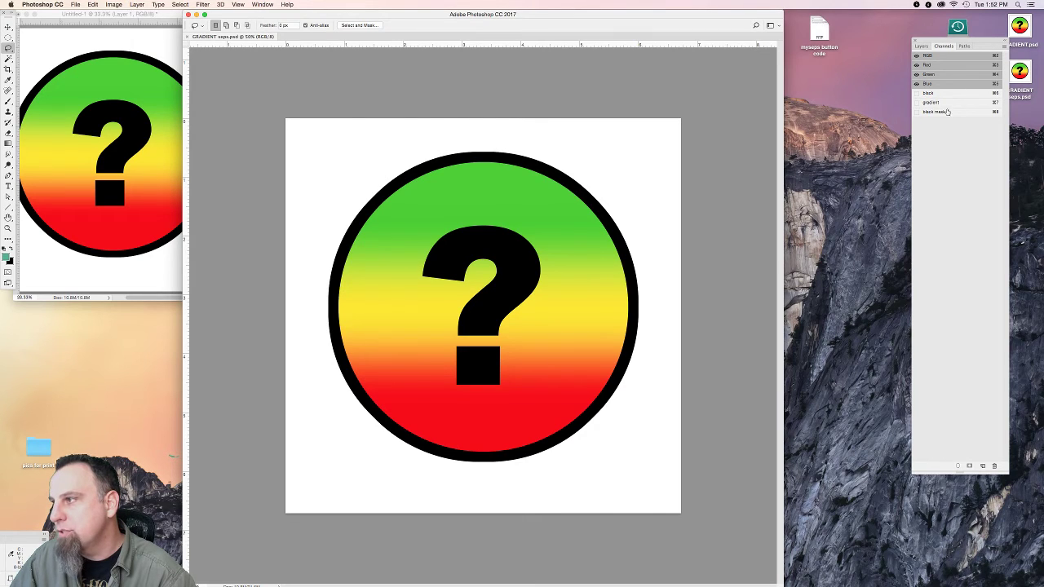
Fill the inner circle black in the black mask channel, leaving only the ring.
click(932, 112)
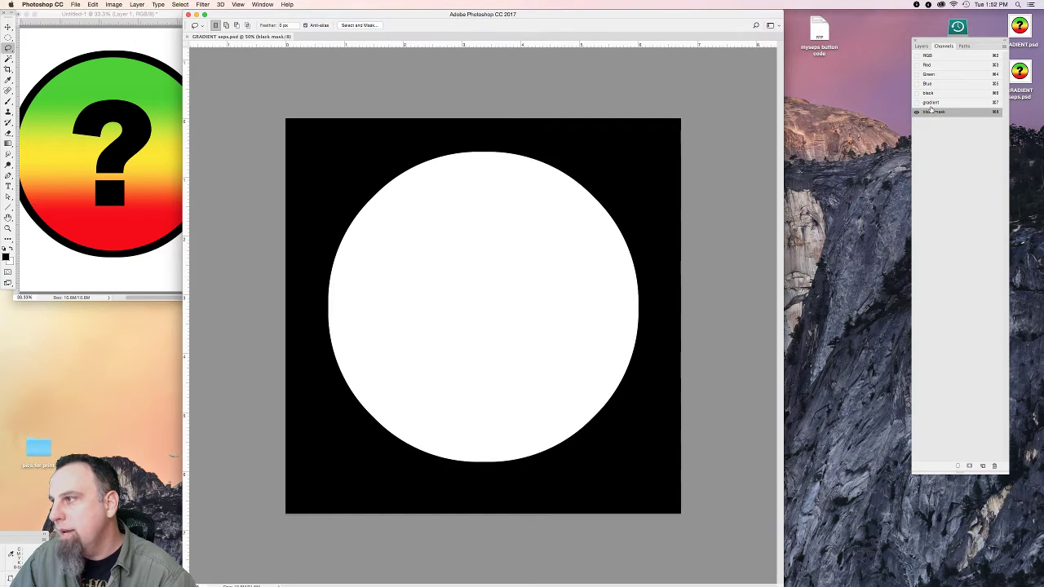
key(super+shift+d)
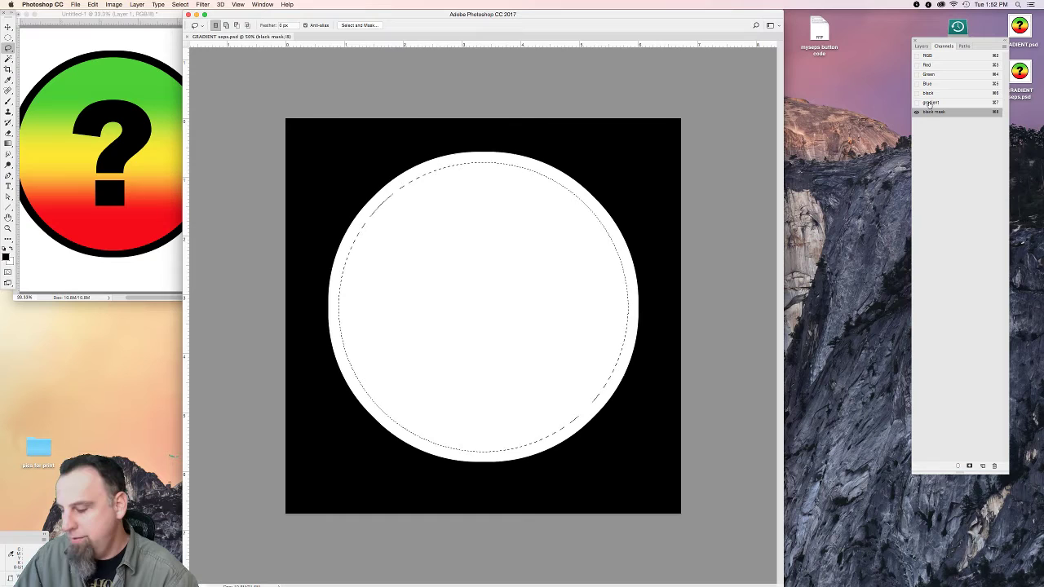
key(alt+BackSpace)
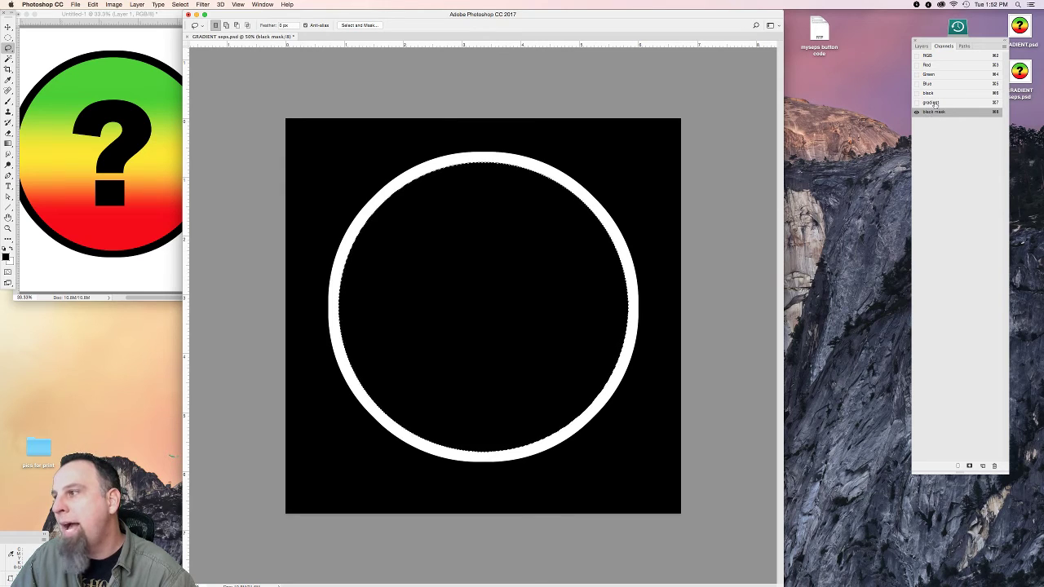
Fill the question-mark shape black in the gradient channel.
click(933, 103)
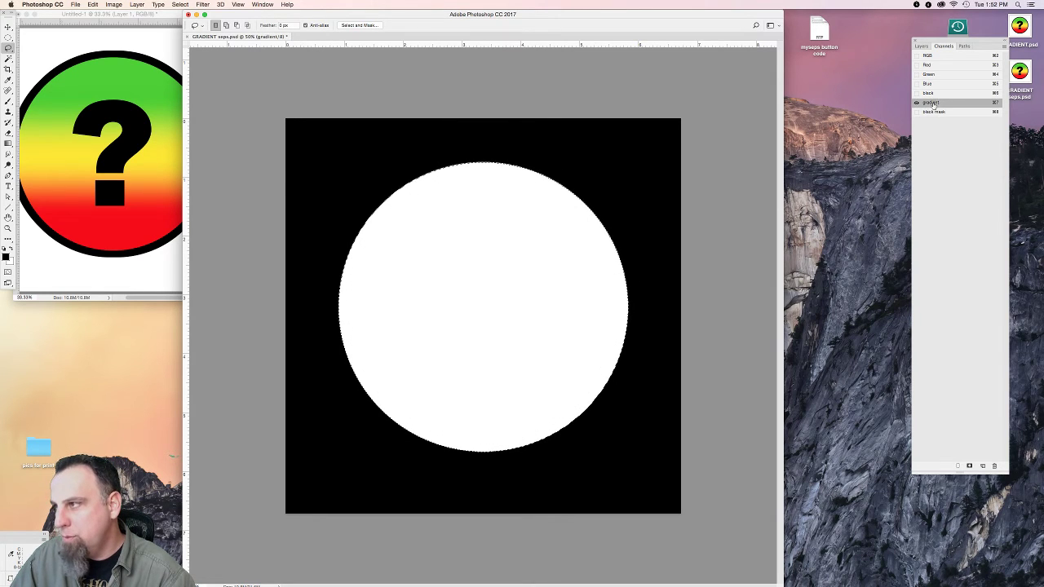
super+click(928, 93)
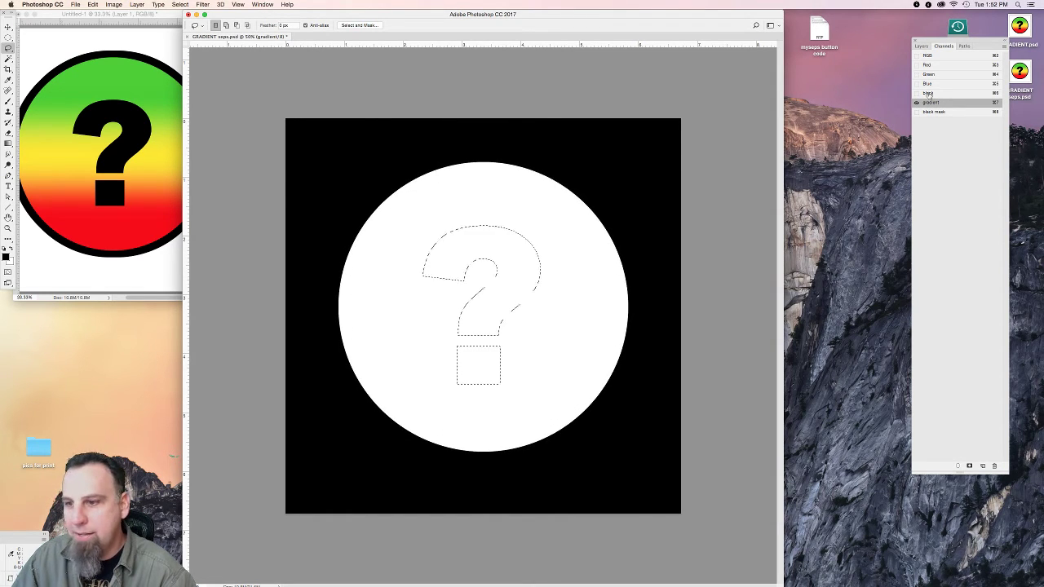
key(alt+BackSpace)
key(super+d)
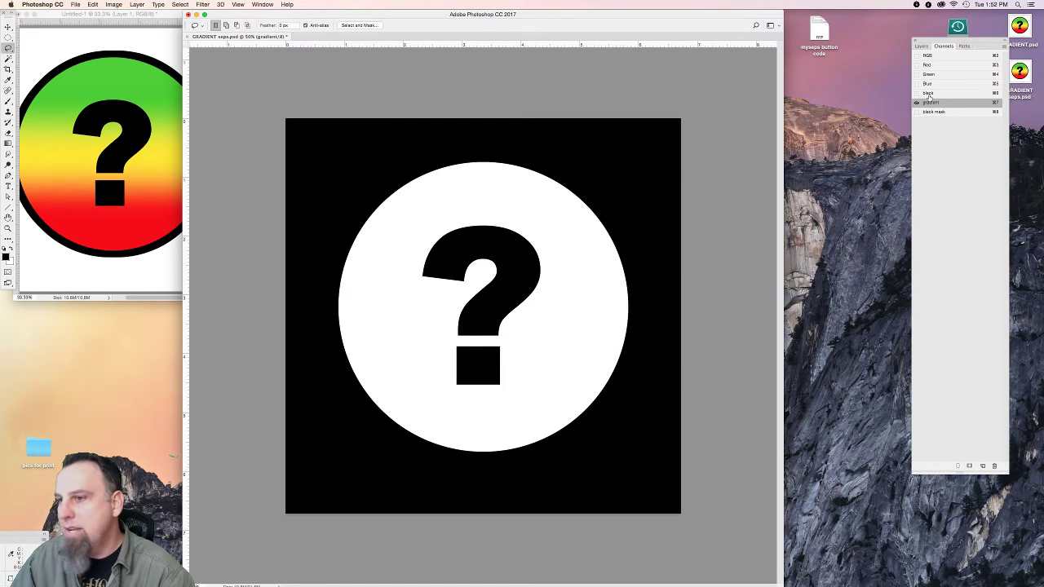
click(928, 94)
click(931, 103)
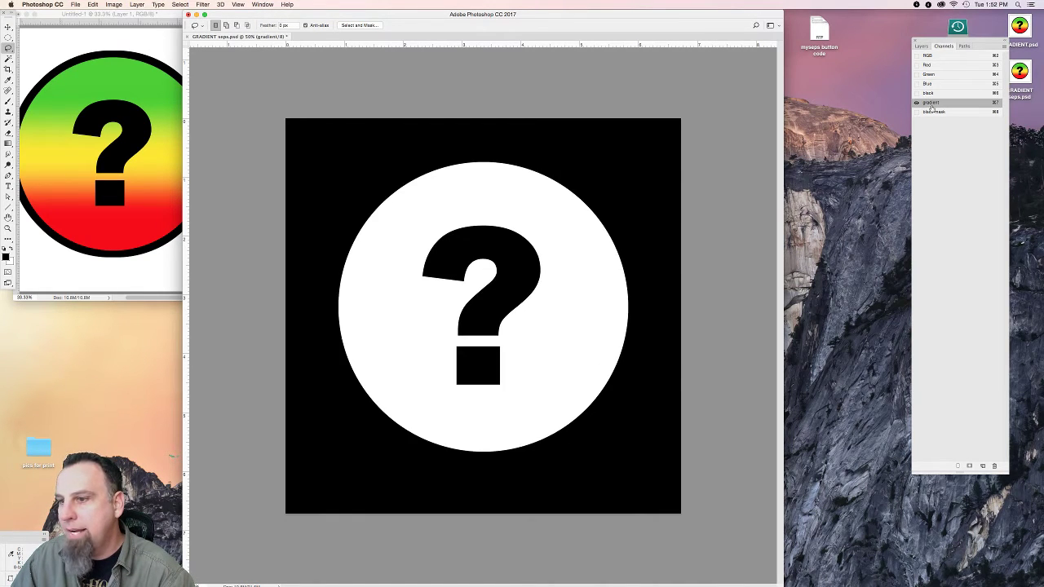
Fill the question mark white in the black mask, then delete the black channel.
click(932, 113)
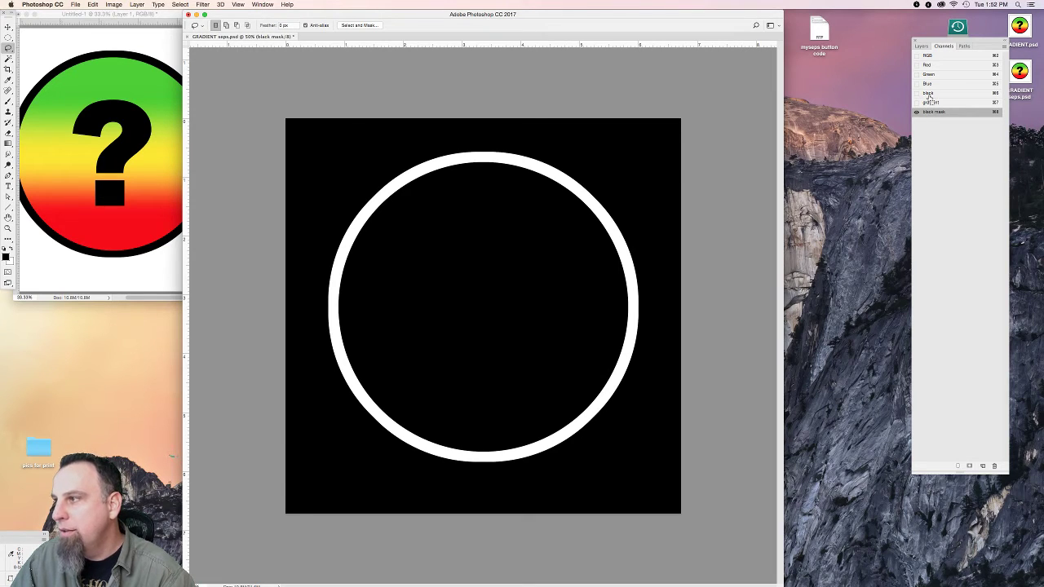
super+click(929, 94)
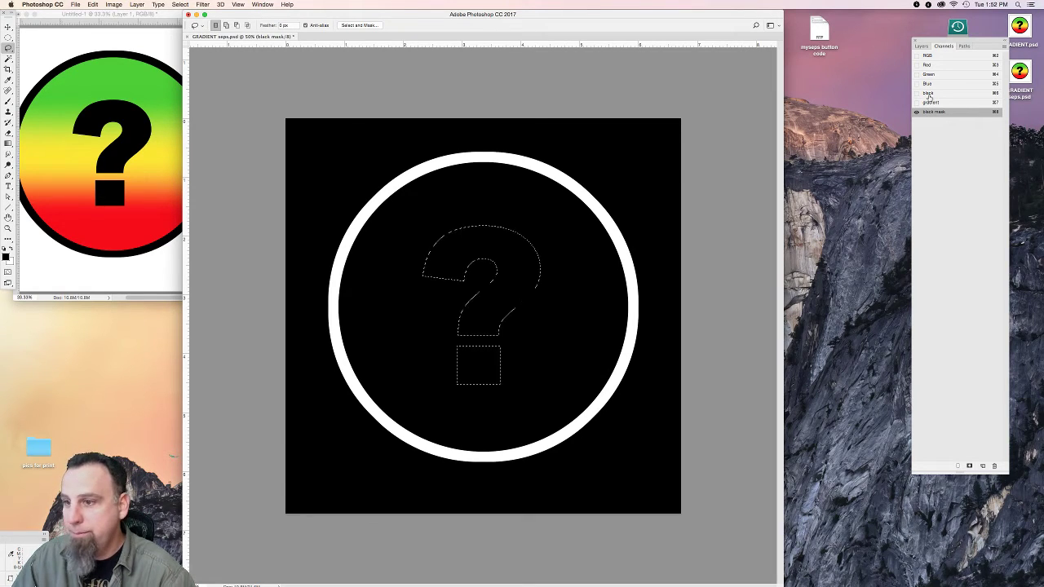
key(Delete)
key(super+d)
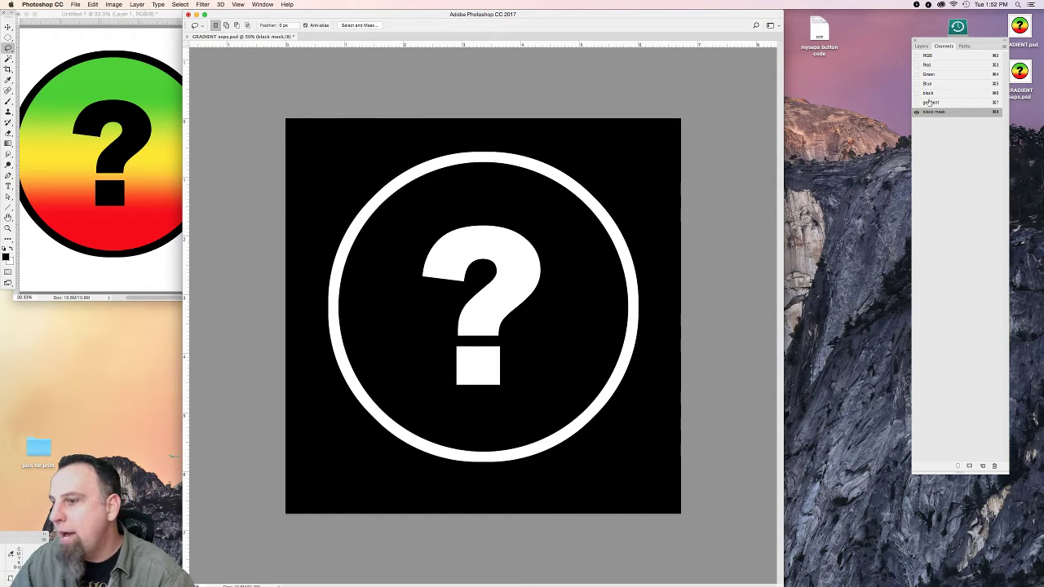
drag(929, 95, 995, 466)
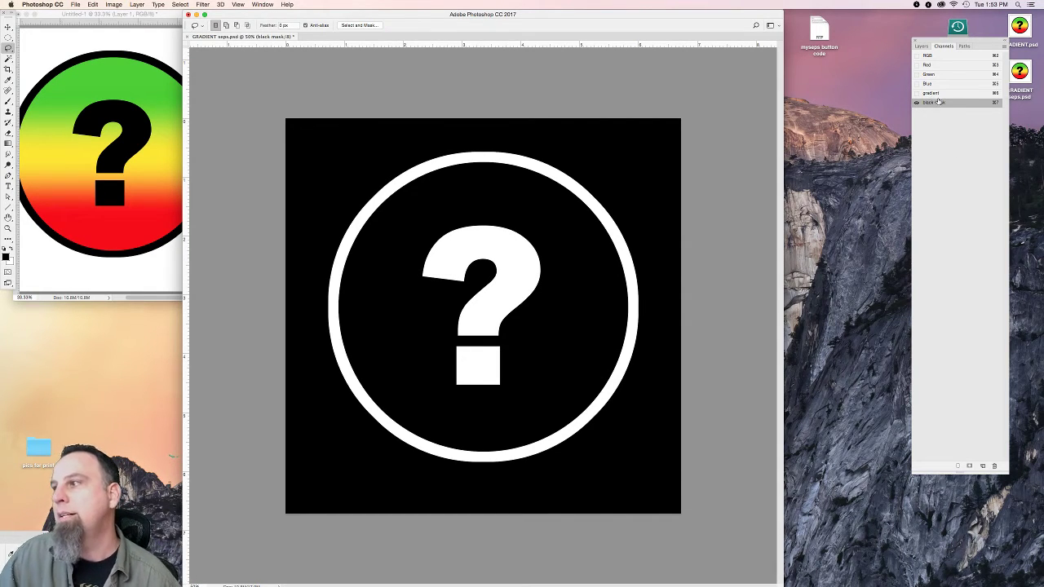
Add a new channel named 'backg' and make it a spot colour channel.
click(982, 466)
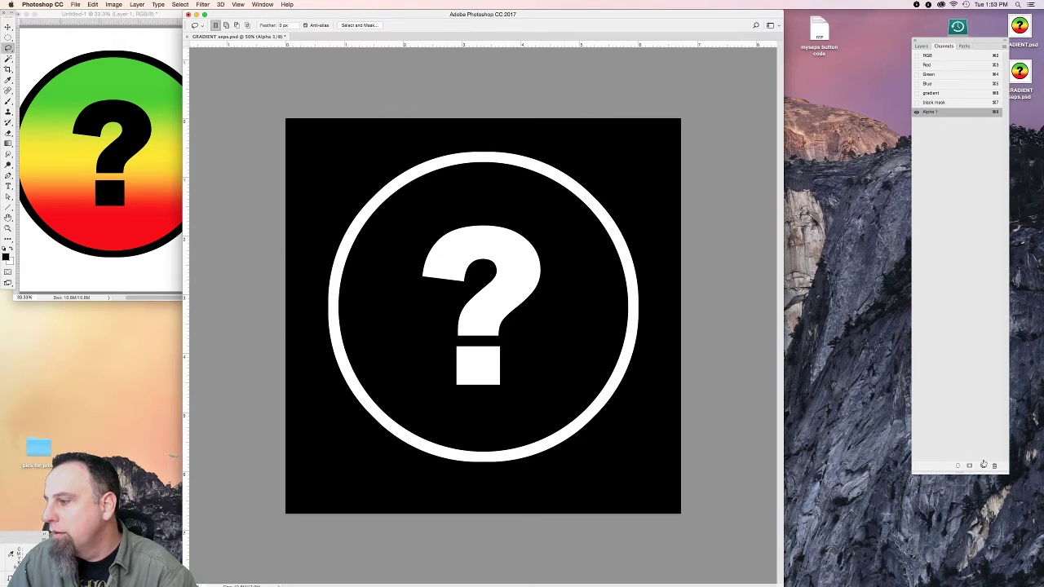
double_click(951, 113)
text(background)
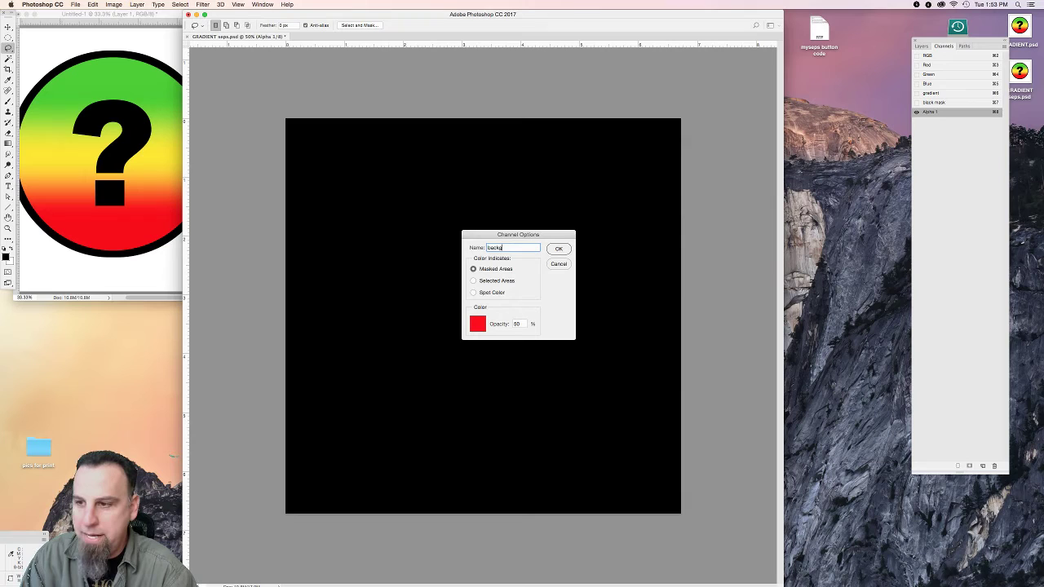
click(474, 292)
key(Tab)
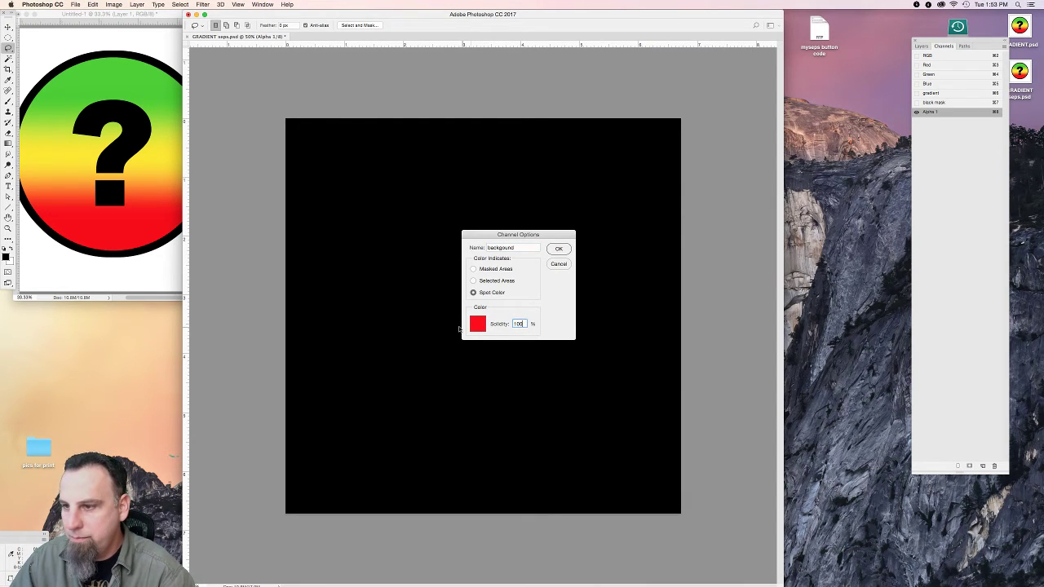
click(479, 325)
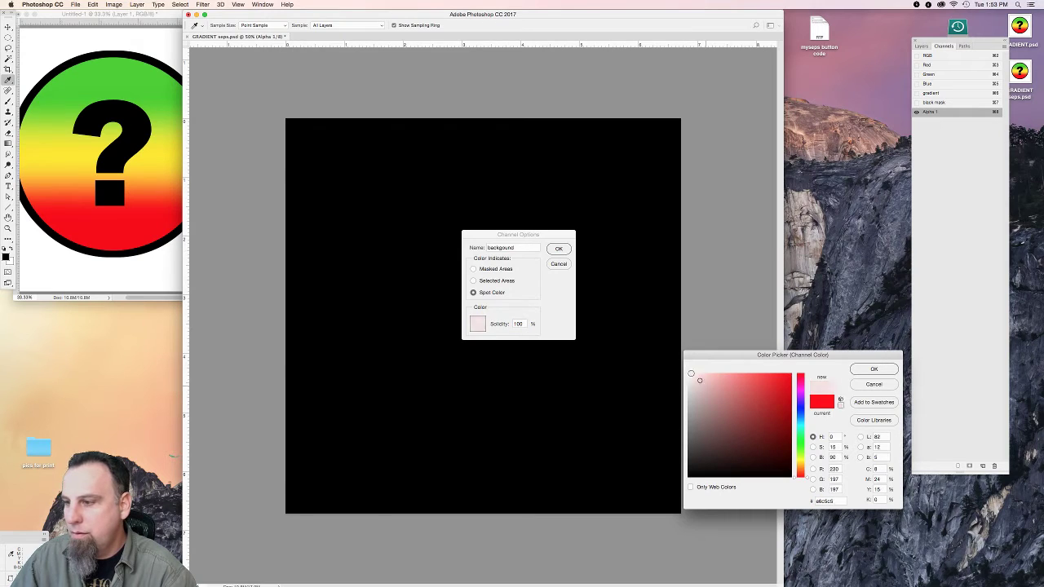
key(Return)
key(Return)
key(l)
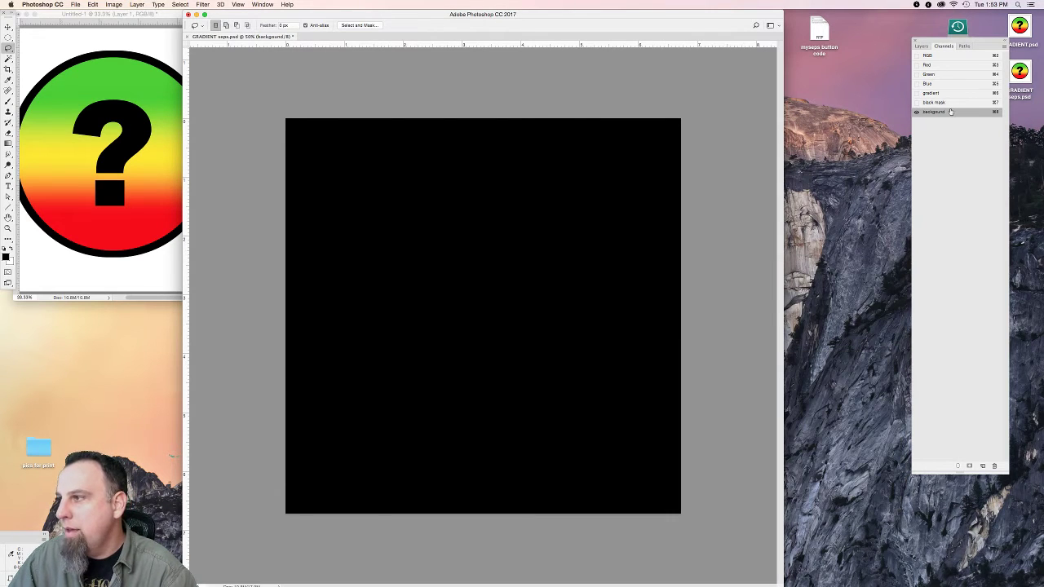
Duplicate it as spot channel '1. red' with red sampled from the reference button.
drag(951, 111, 983, 465)
double_click(970, 122)
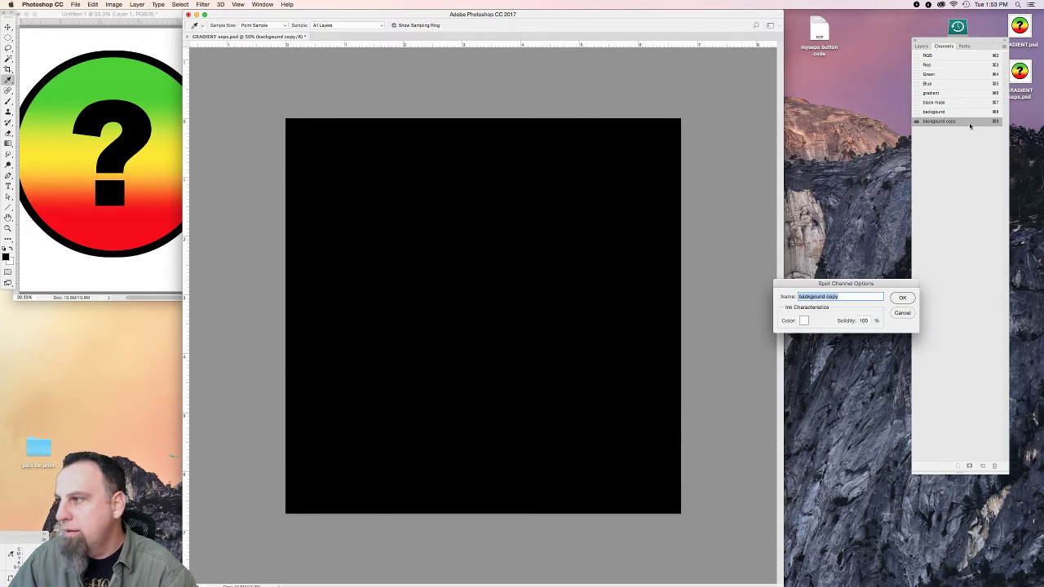
text(1. red)
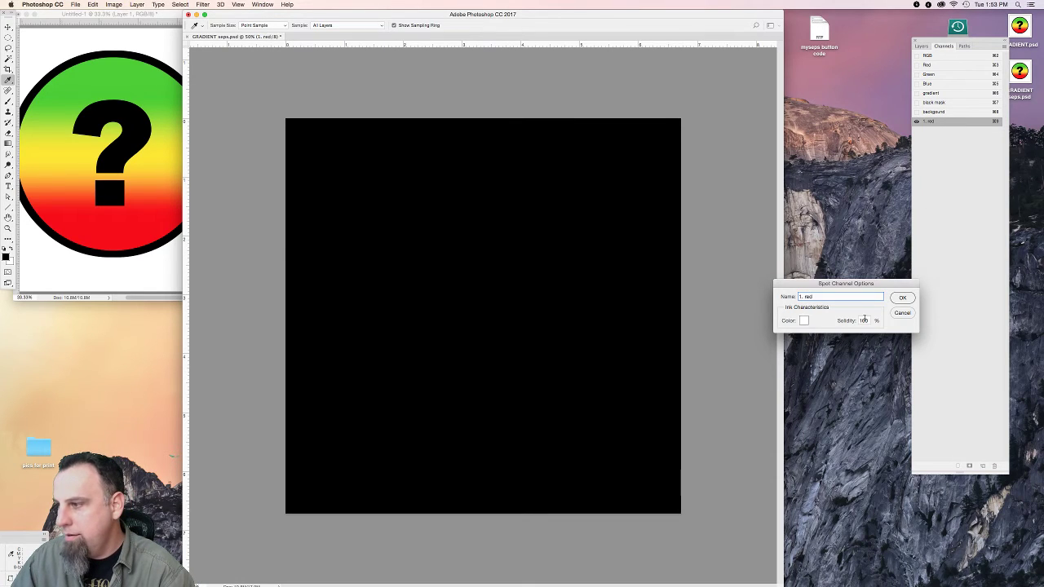
double_click(864, 320)
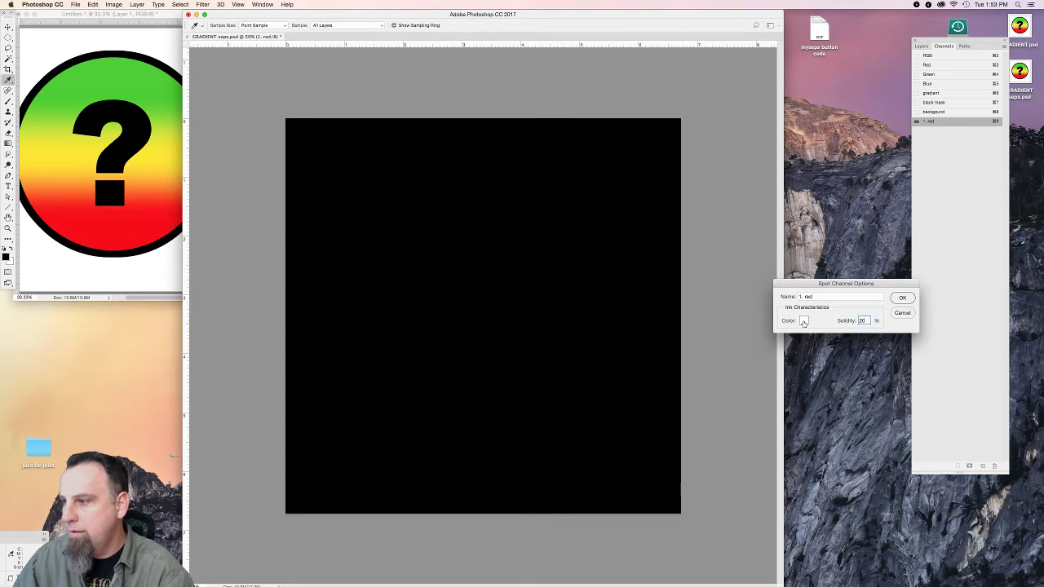
click(804, 321)
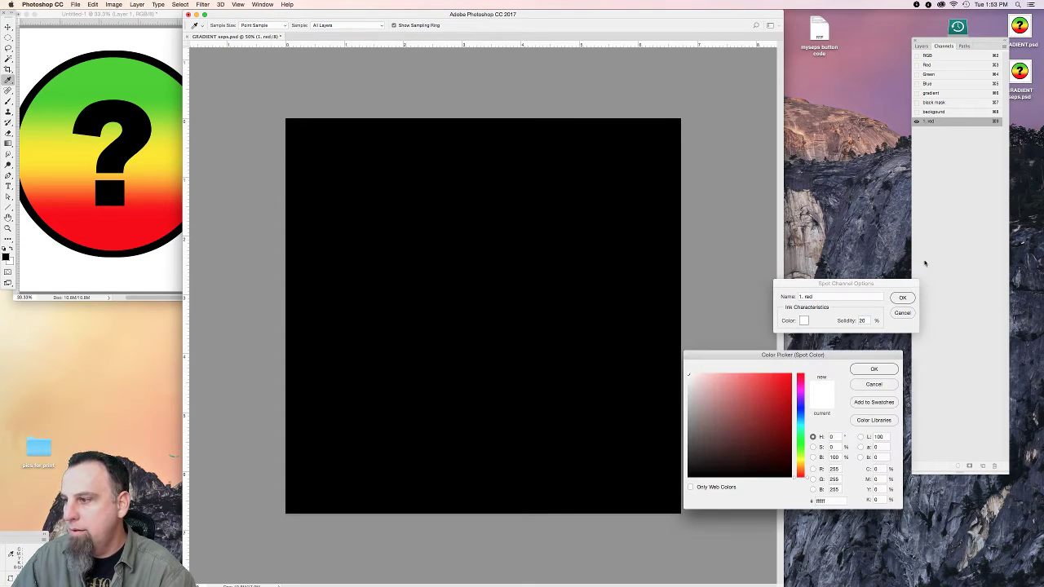
click(111, 242)
key(Return)
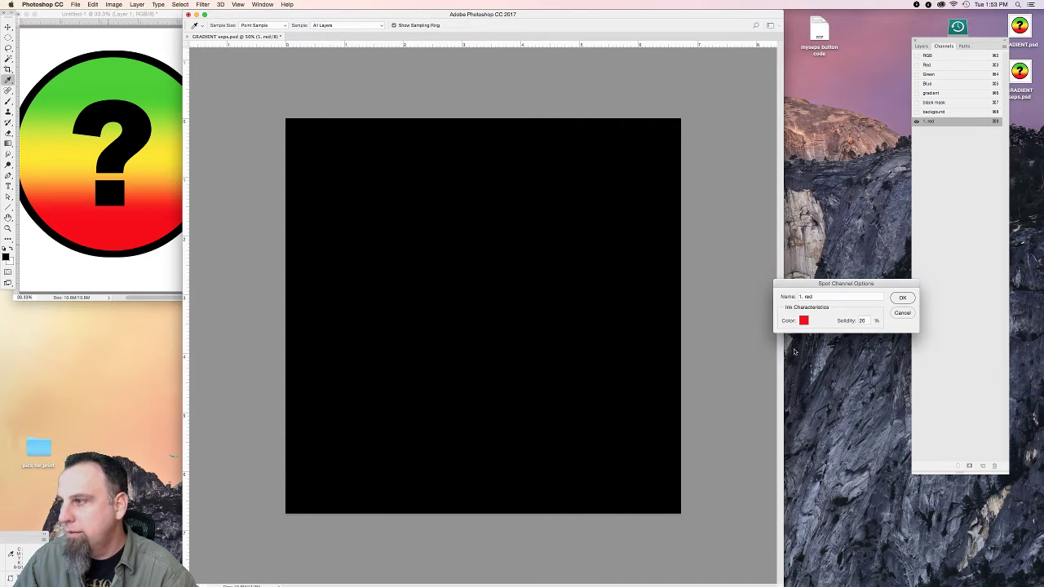
key(Return)
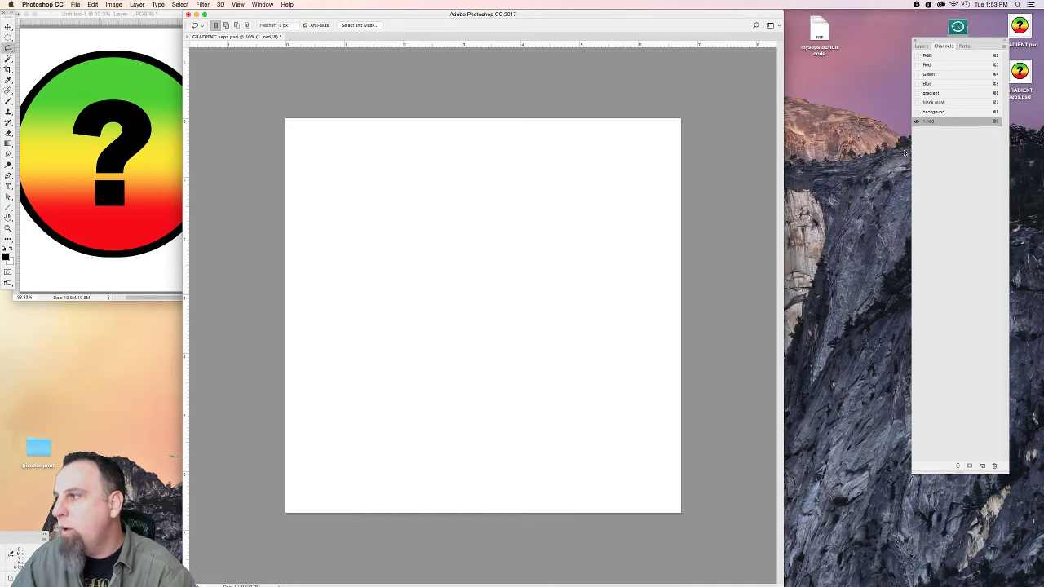
Duplicate 1. red into a '2. yellow' spot channel using yellow sampled from the reference.
drag(930, 121, 970, 466)
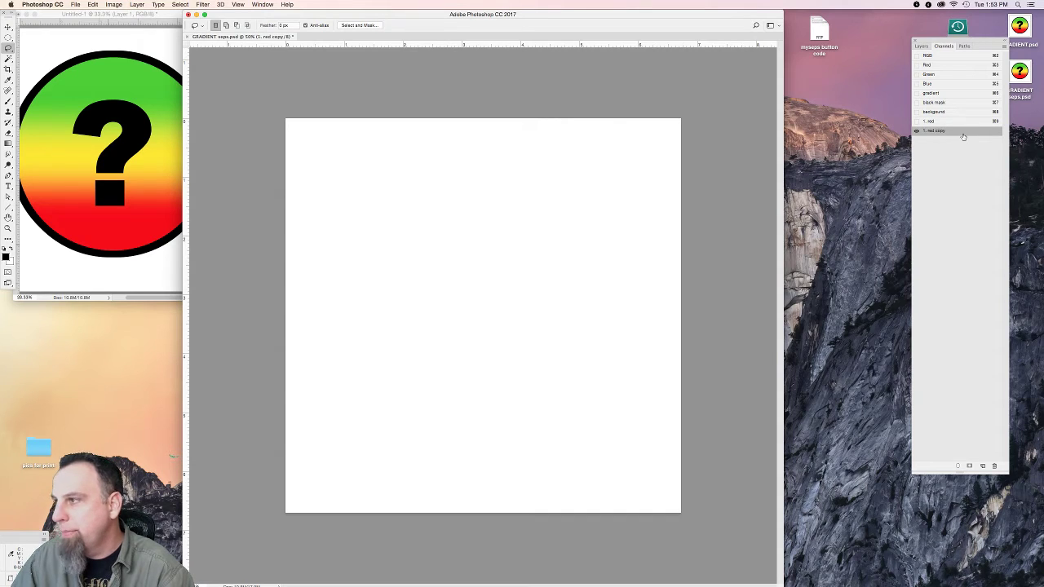
double_click(945, 133)
text(3. yellow)
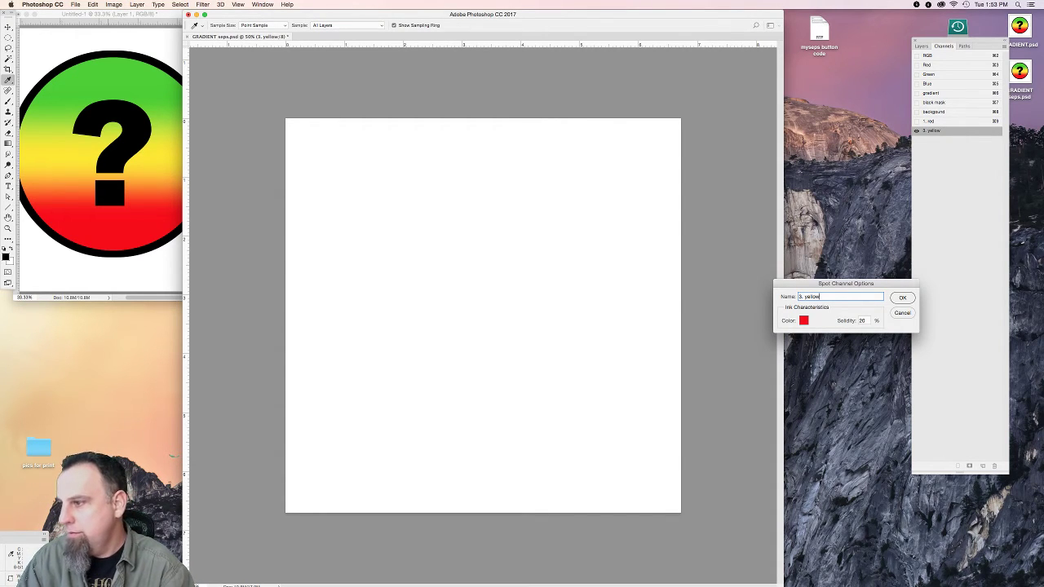
click(803, 321)
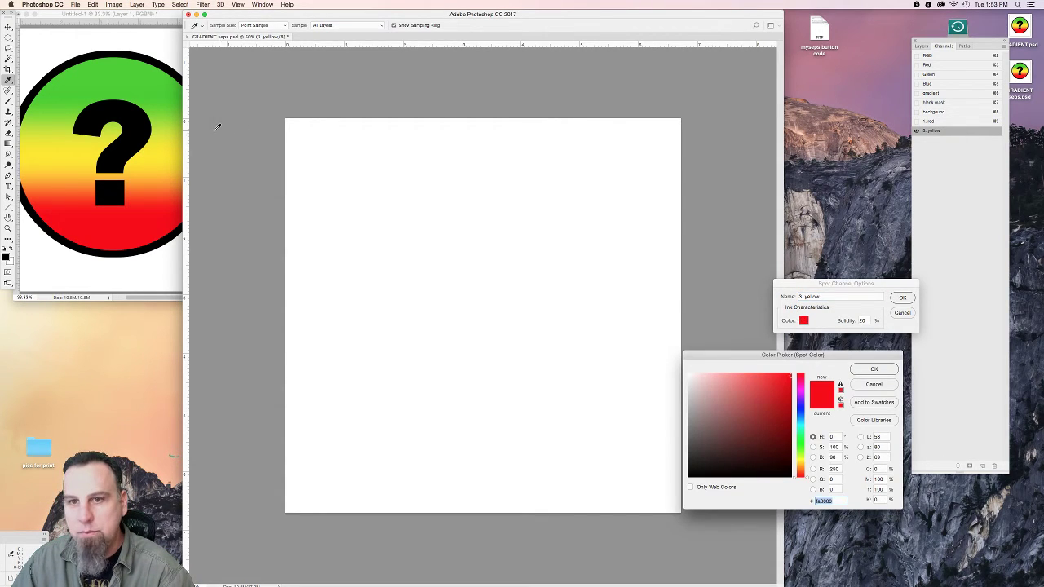
click(150, 156)
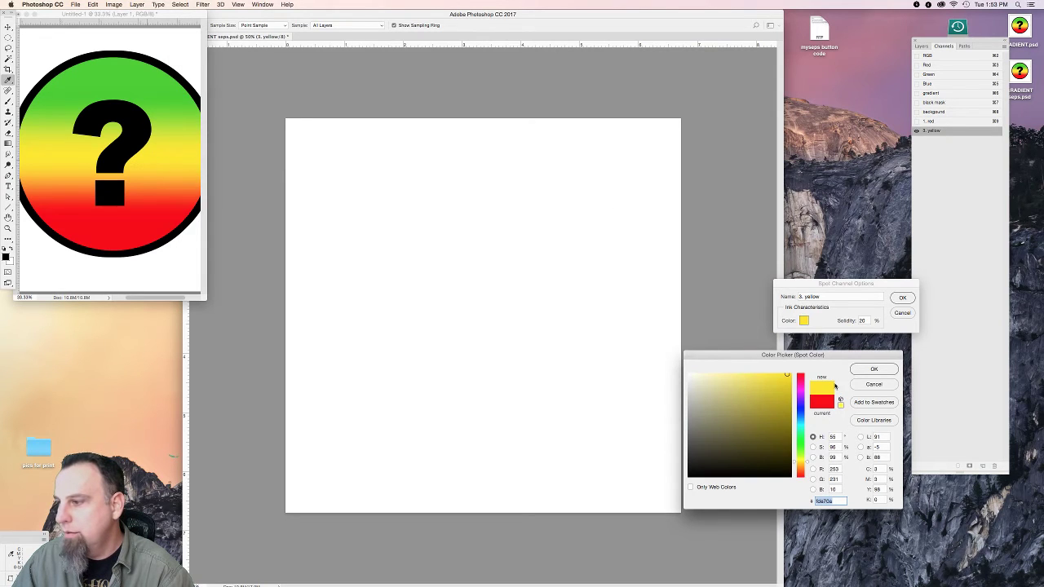
drag(809, 463, 808, 465)
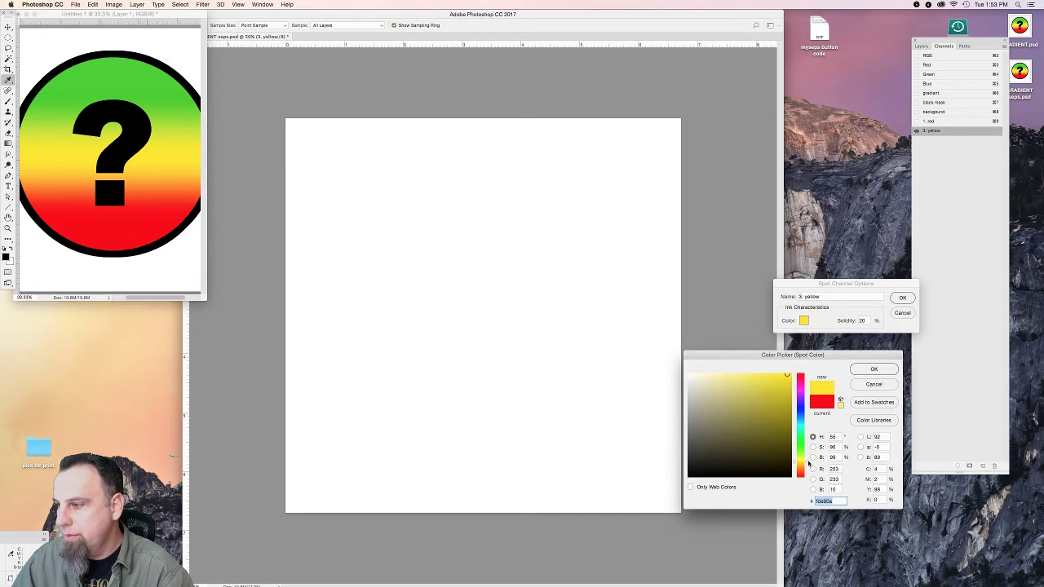
key(Return)
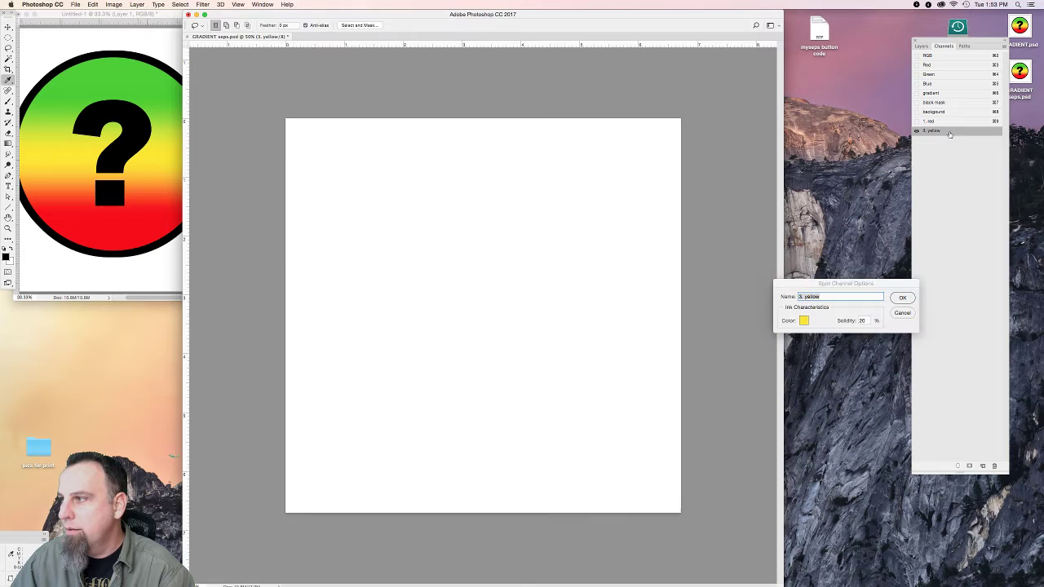
click(799, 297)
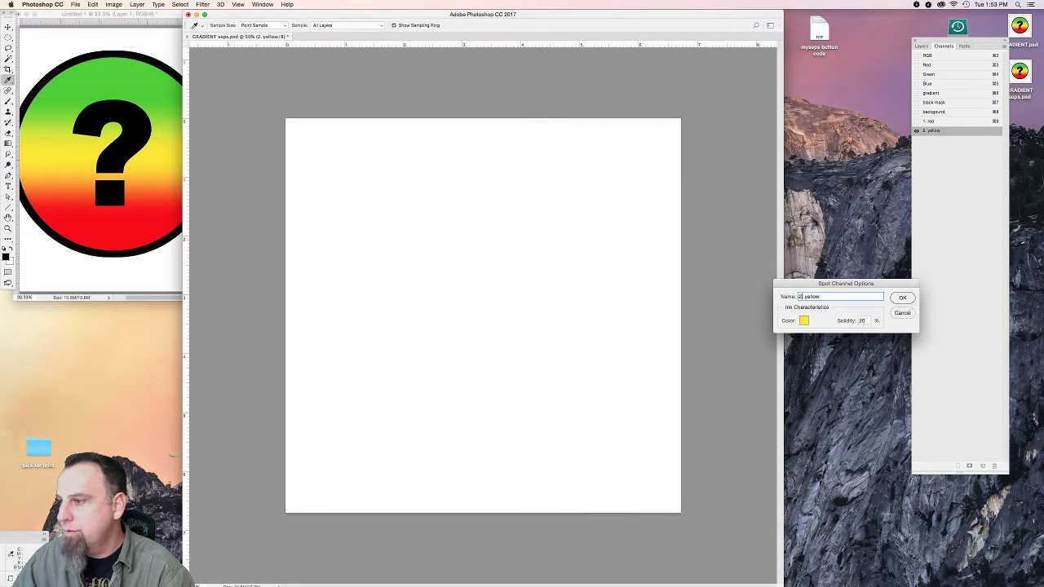
key(Return)
Duplicate 2. yellow as '3. green' with a brighter green sampled from the reference.
drag(934, 131, 983, 466)
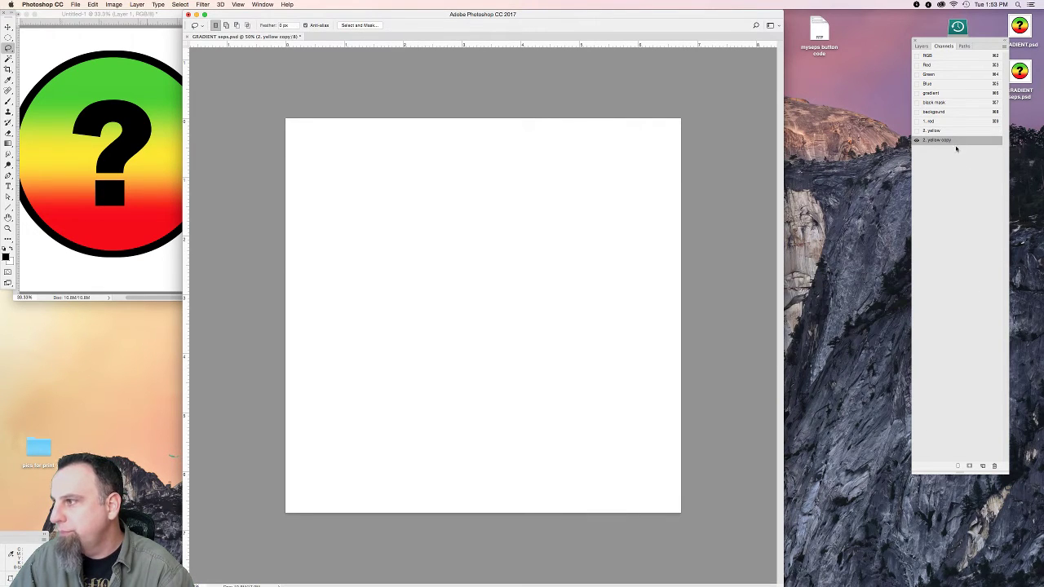
double_click(956, 146)
text(3)
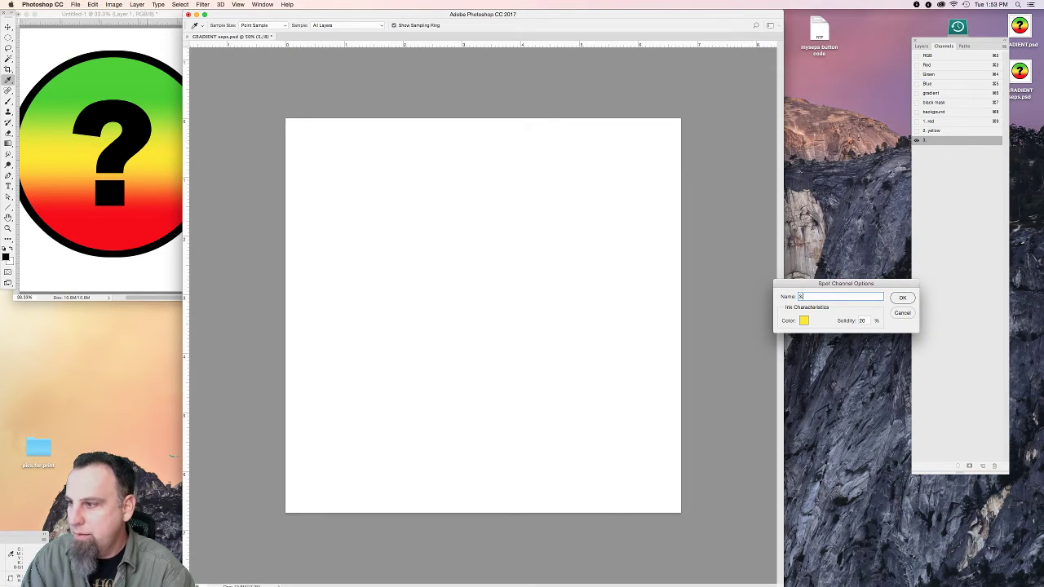
text(. green)
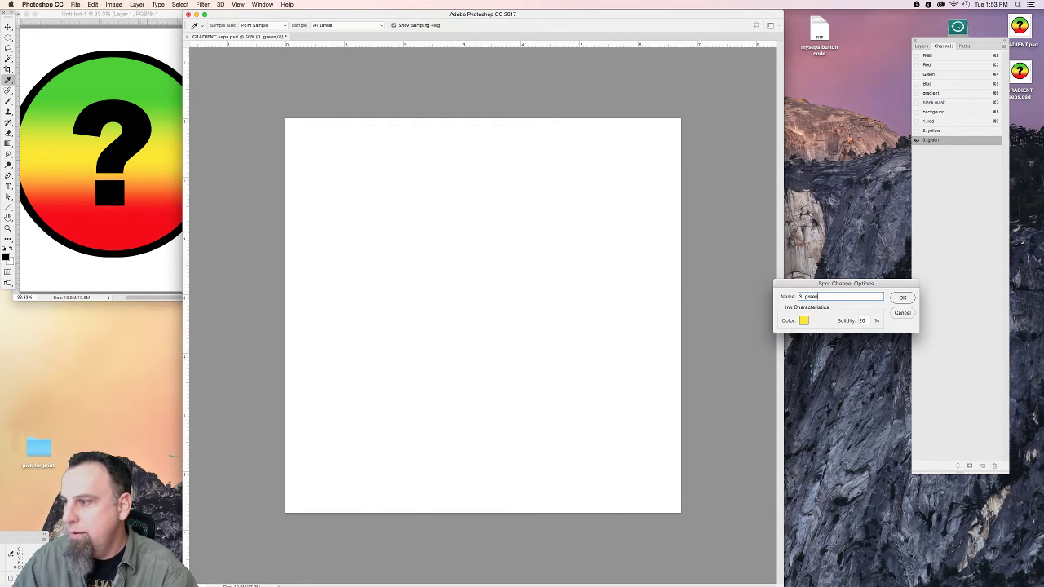
click(804, 321)
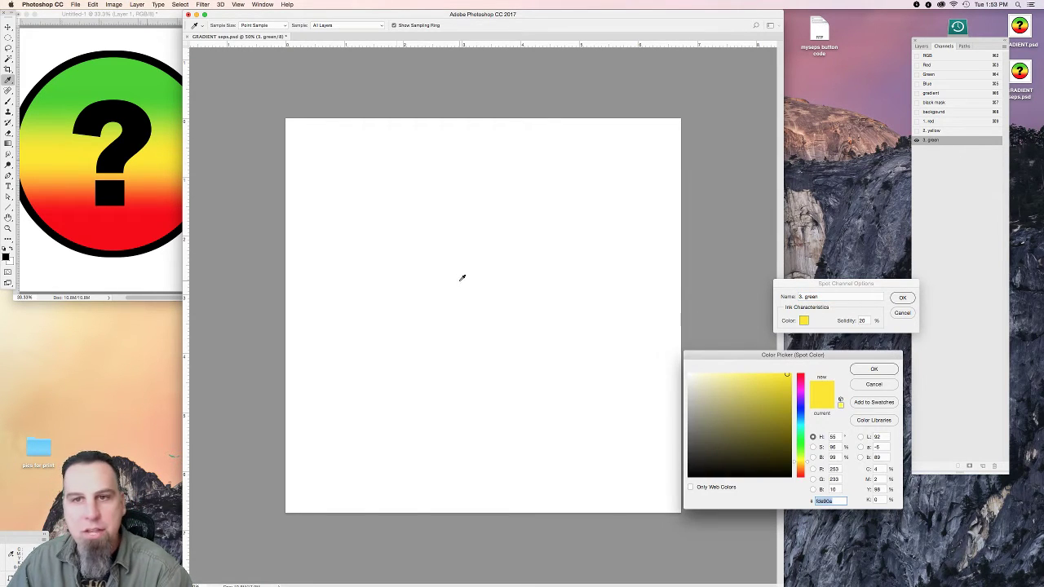
click(101, 59)
click(779, 389)
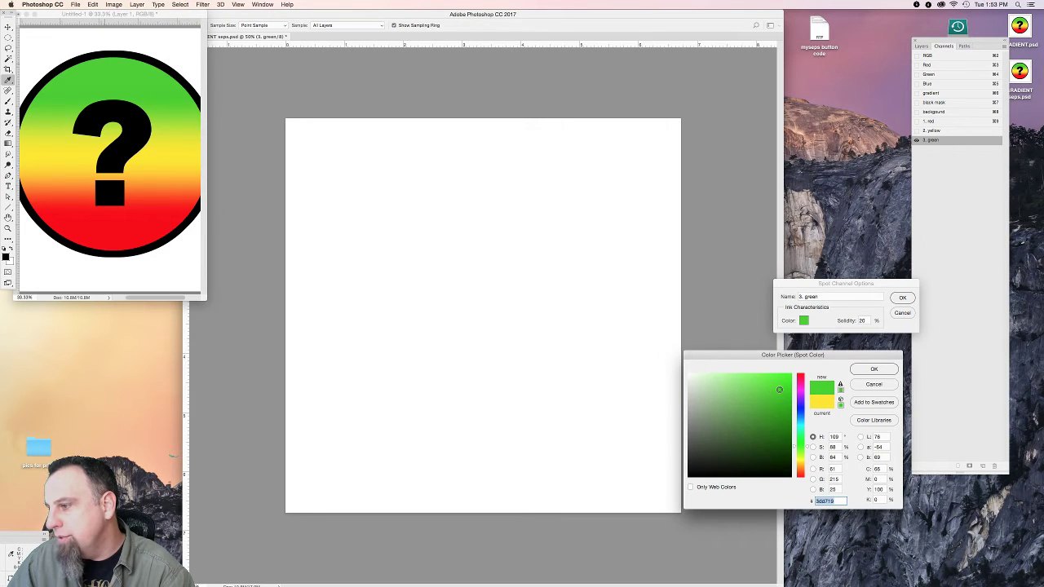
click(874, 369)
click(902, 298)
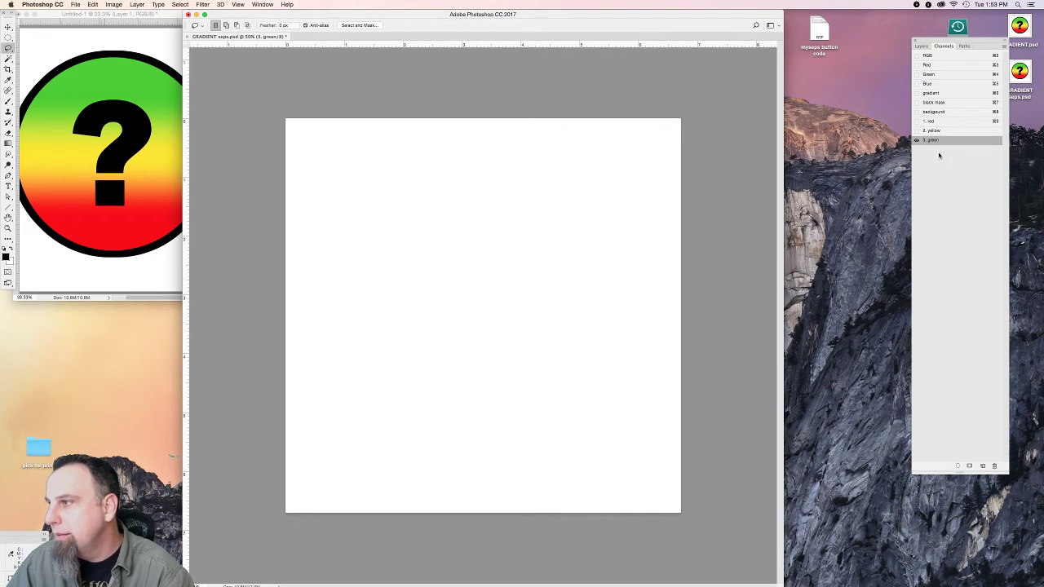
Duplicate 3. green as '4. black' with black ink at 100% solidity.
drag(938, 144, 982, 466)
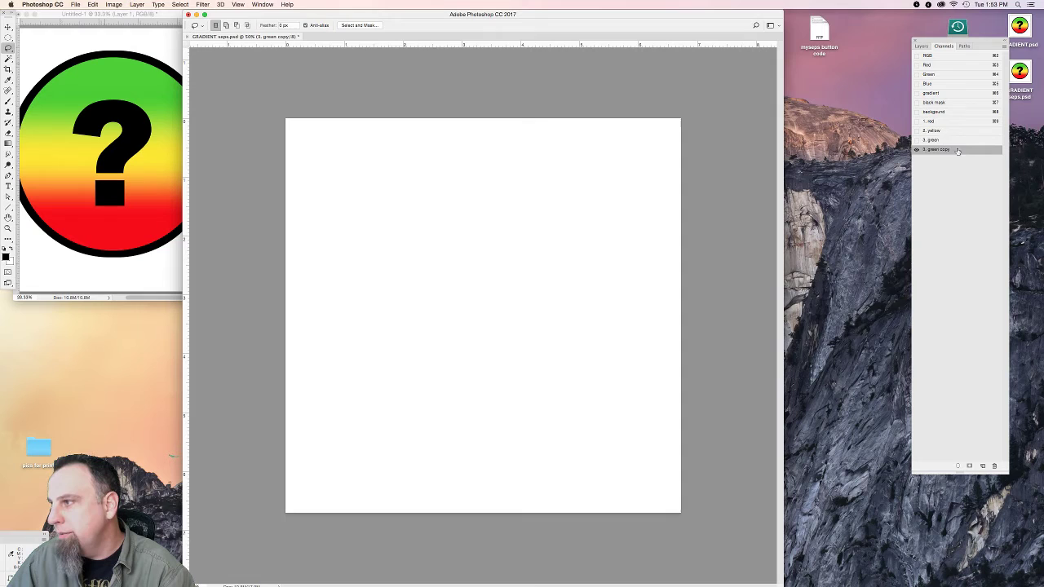
double_click(958, 151)
text(4.)
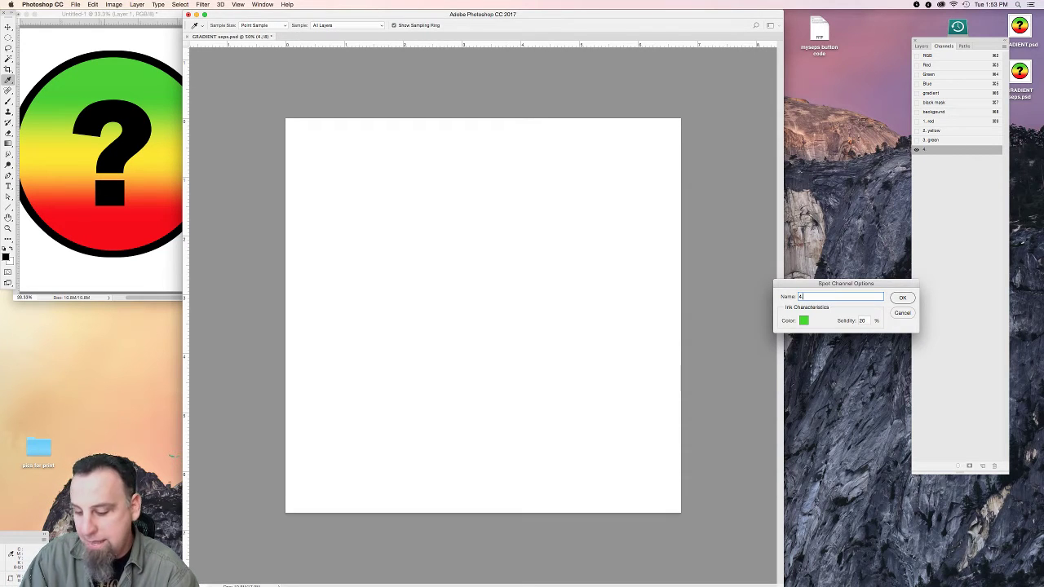
text( black)
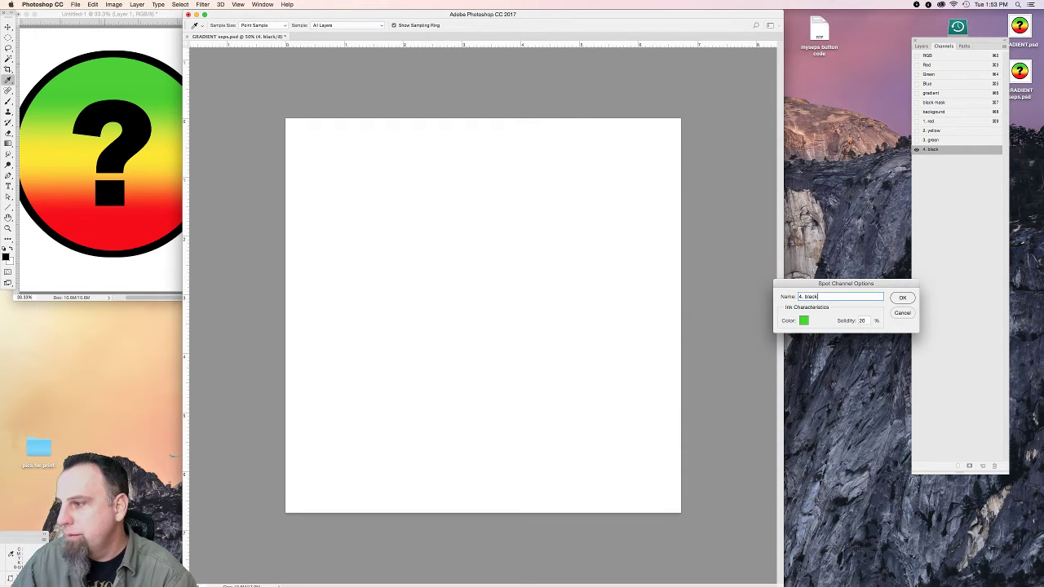
double_click(867, 320)
text(100)
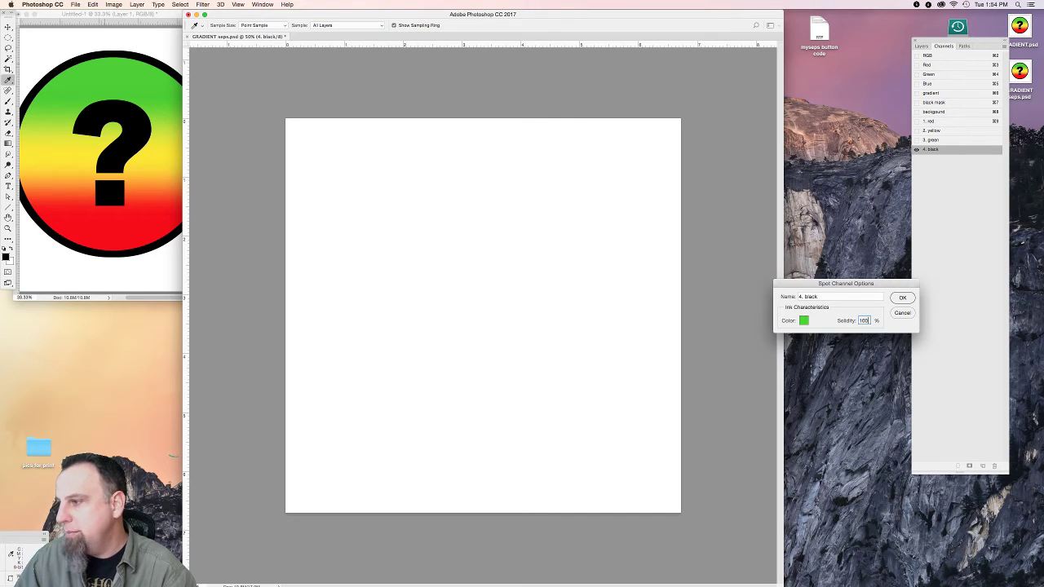
click(804, 321)
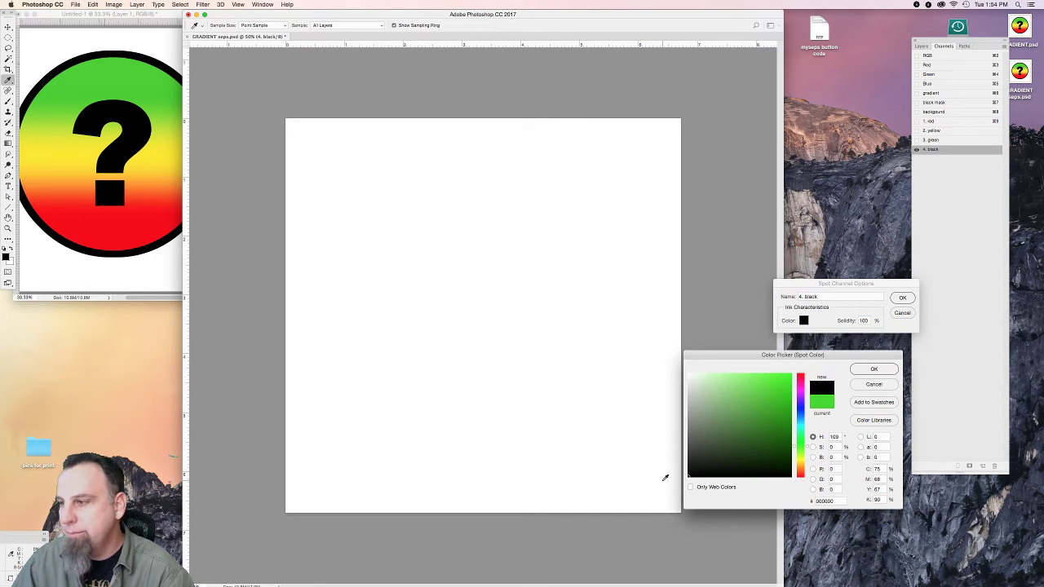
key(Return)
key(Return)
key(l)
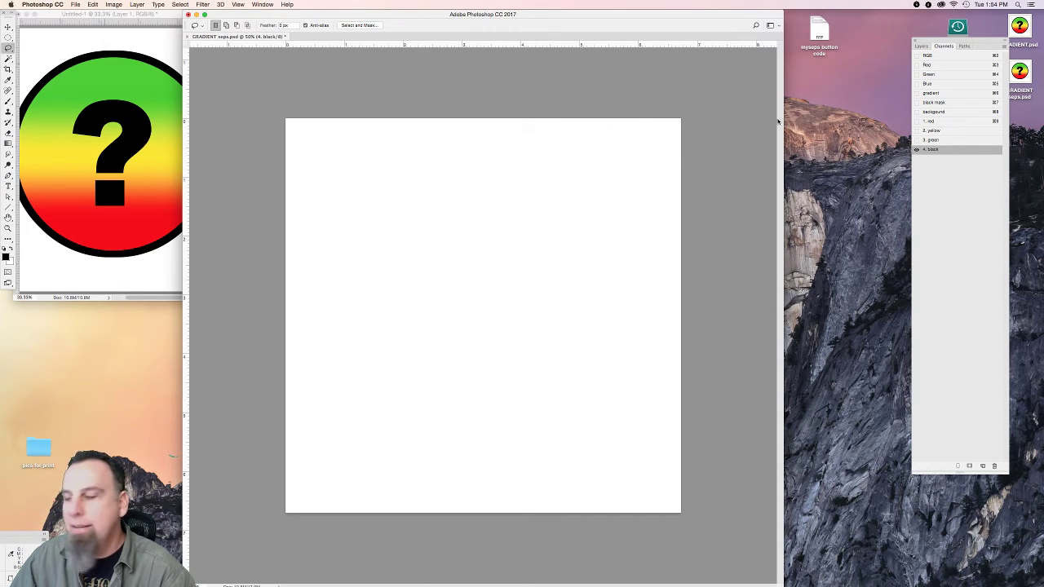
Fill 4. black with the ring-and-question-mark shape, then load the black mask selection on 3. green.
super+click(933, 109)
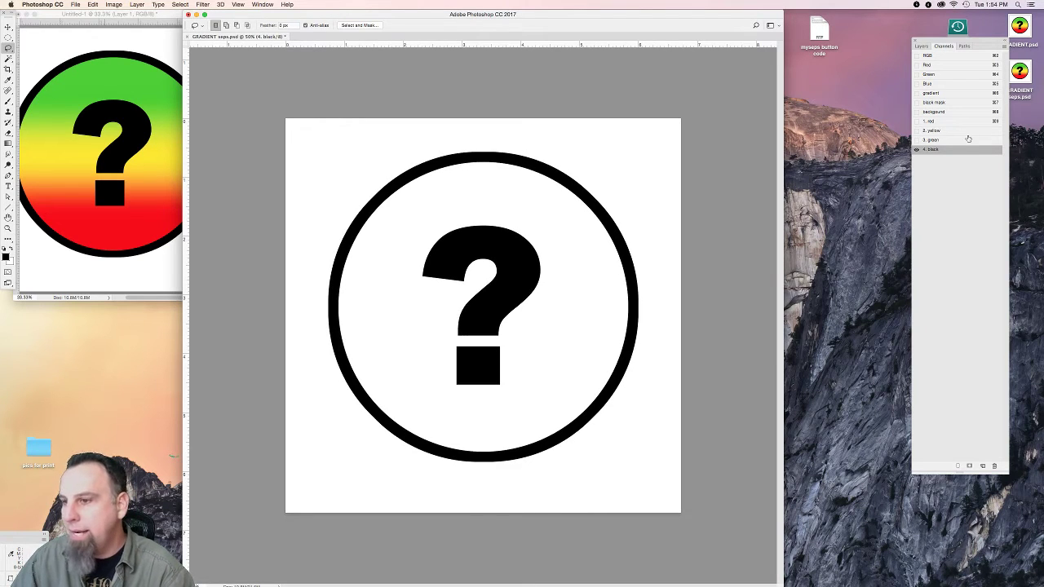
key(super+d)
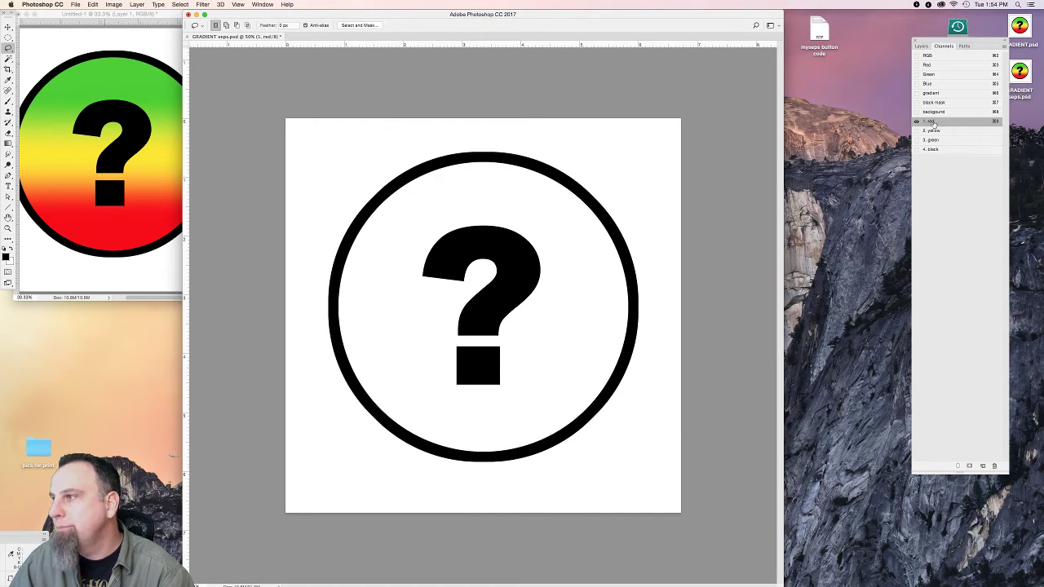
click(931, 140)
super+click(931, 100)
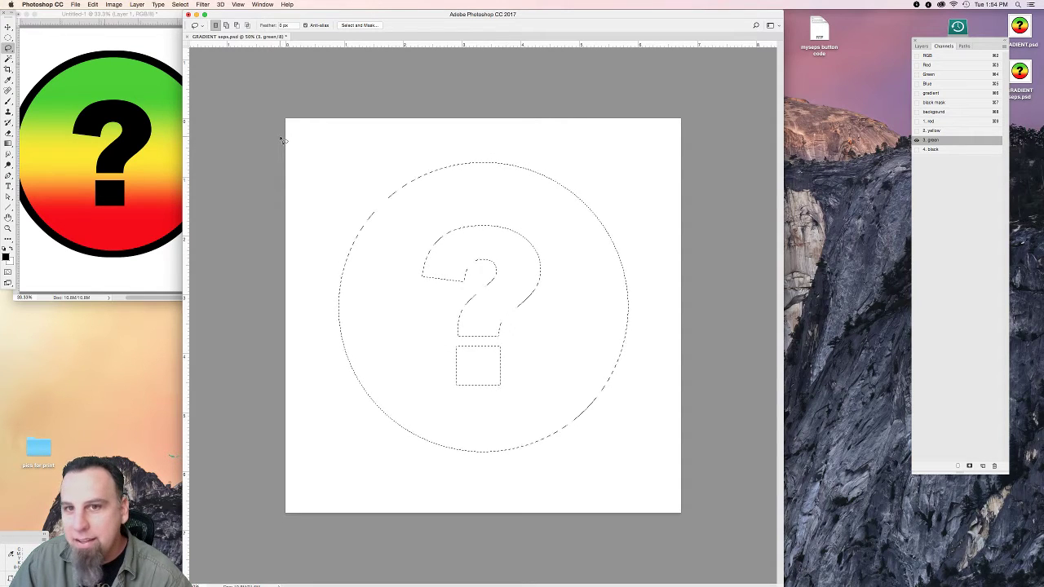
Show the RGB composite and place guides at the green-yellow and yellow-red transitions.
click(473, 128)
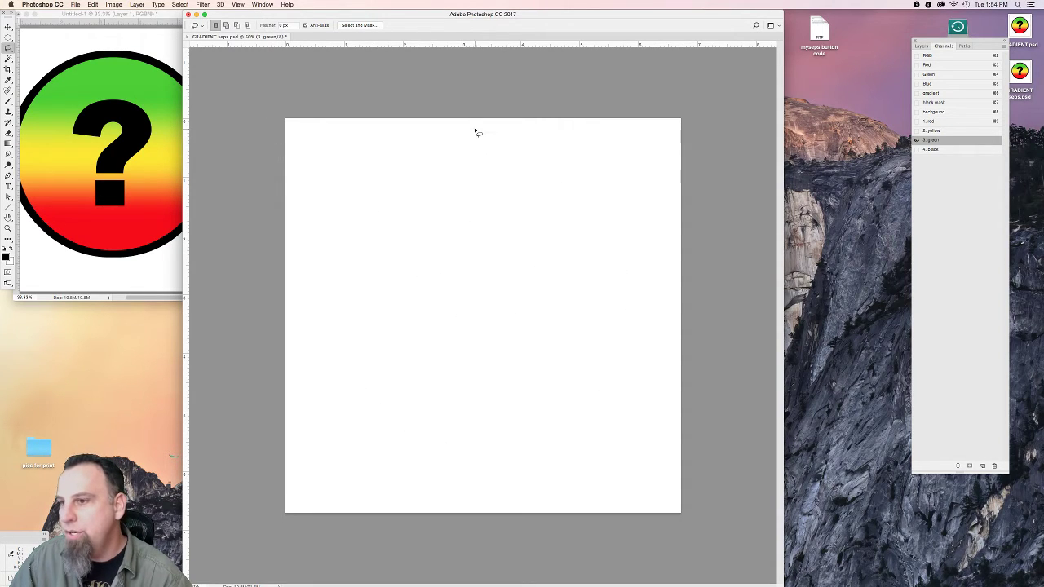
click(917, 56)
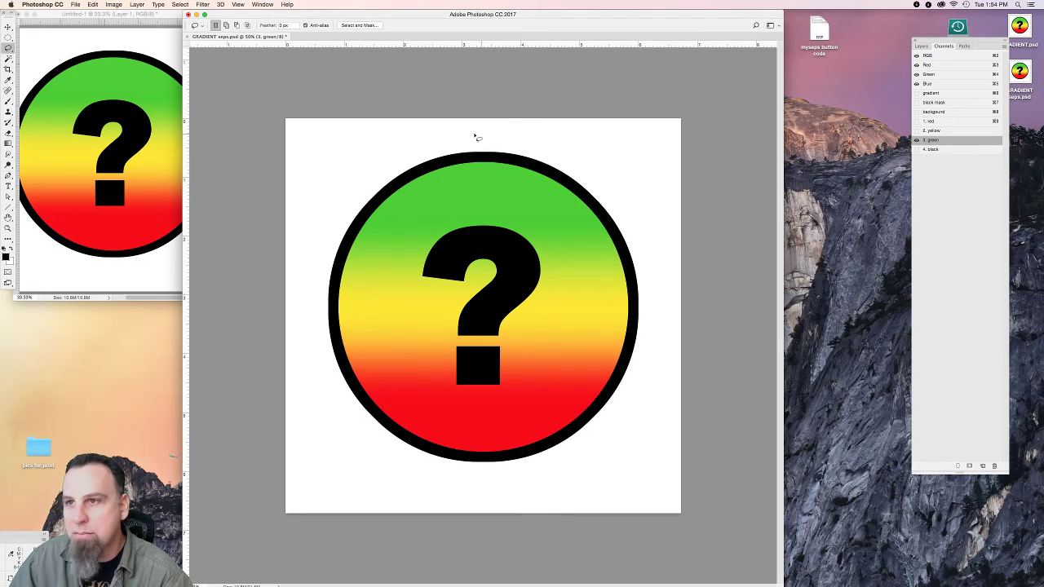
drag(457, 47, 454, 264)
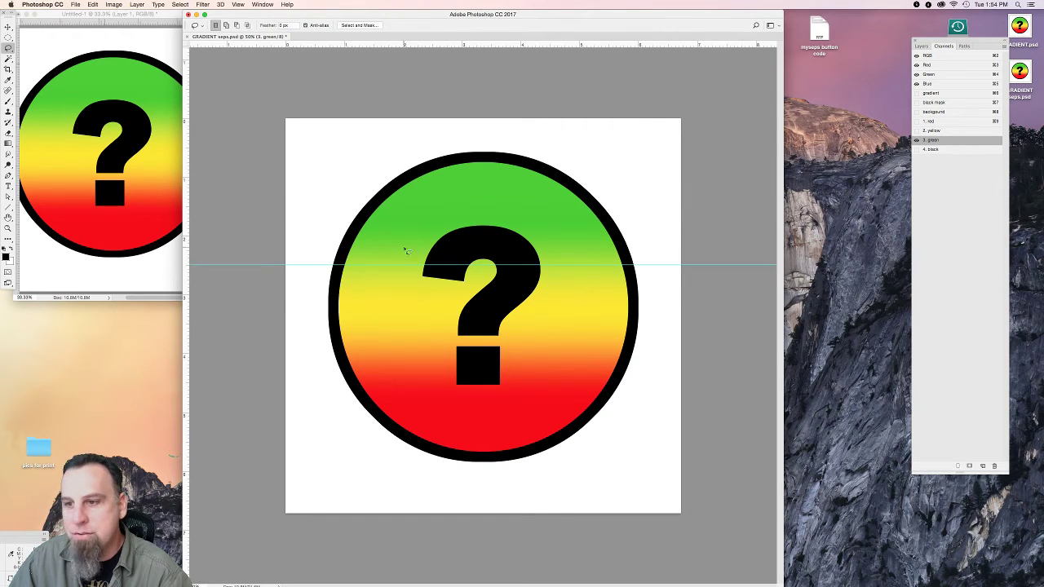
drag(458, 44, 515, 349)
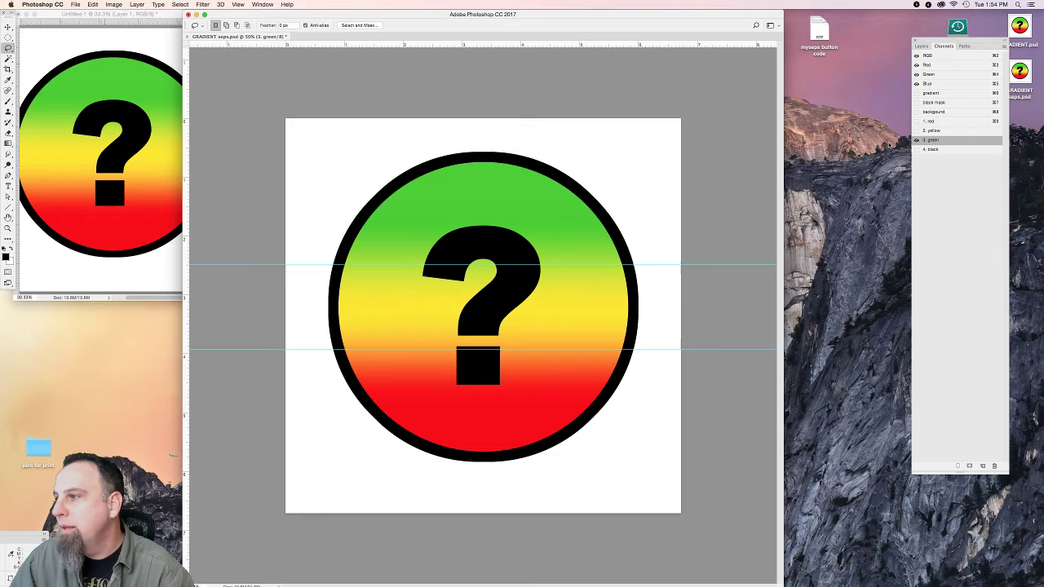
On 1. red, pick the Gradient tool with a black-to-white preset and load the circle interior.
click(931, 121)
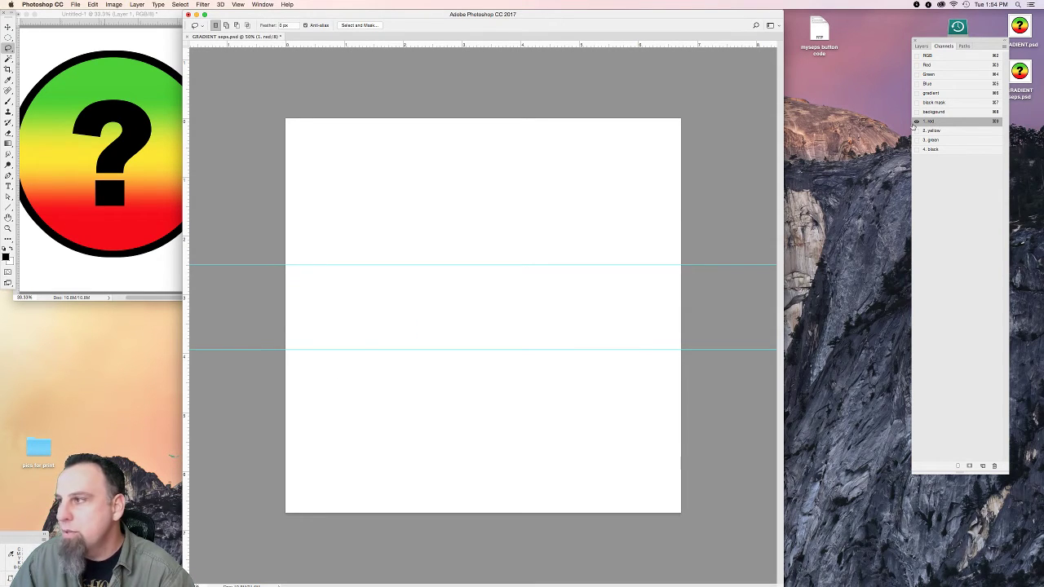
click(7, 144)
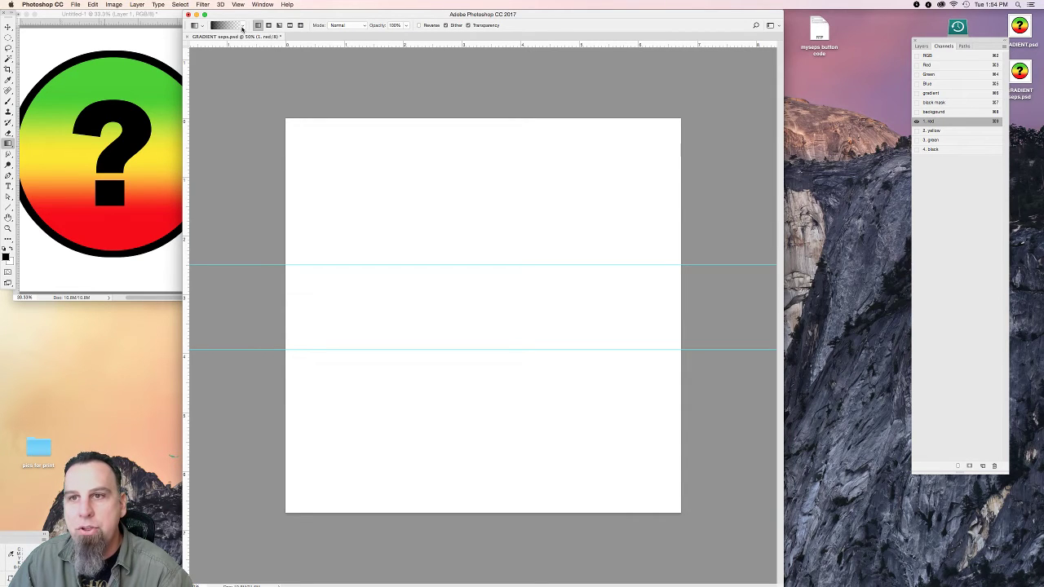
click(242, 26)
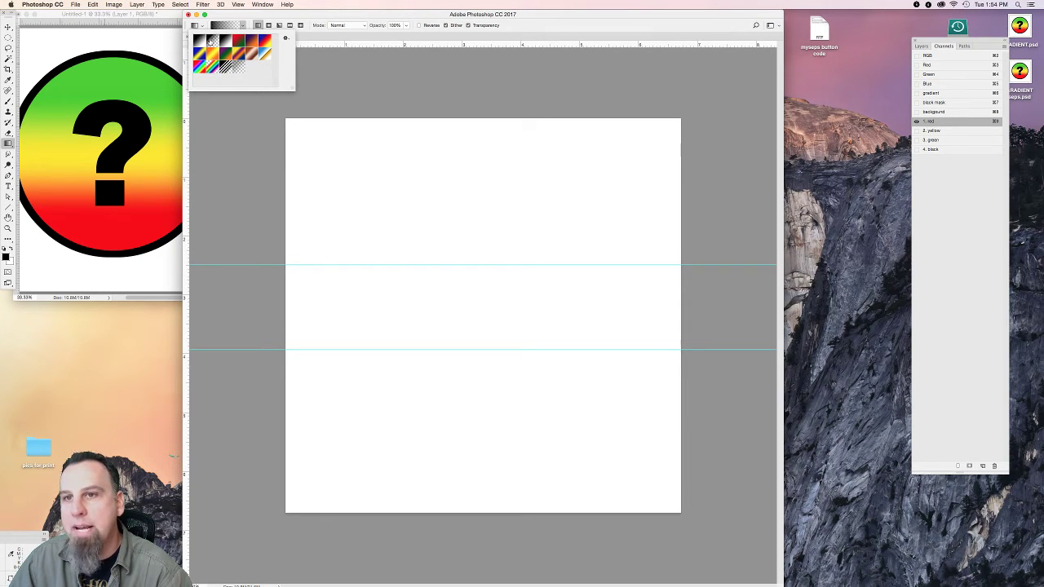
click(211, 41)
key(Return)
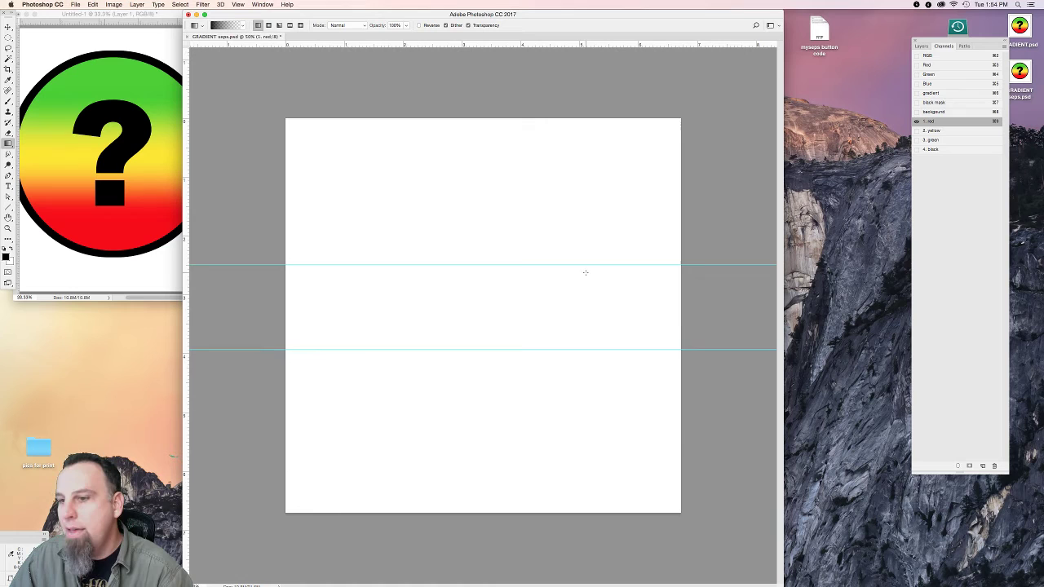
super+click(928, 94)
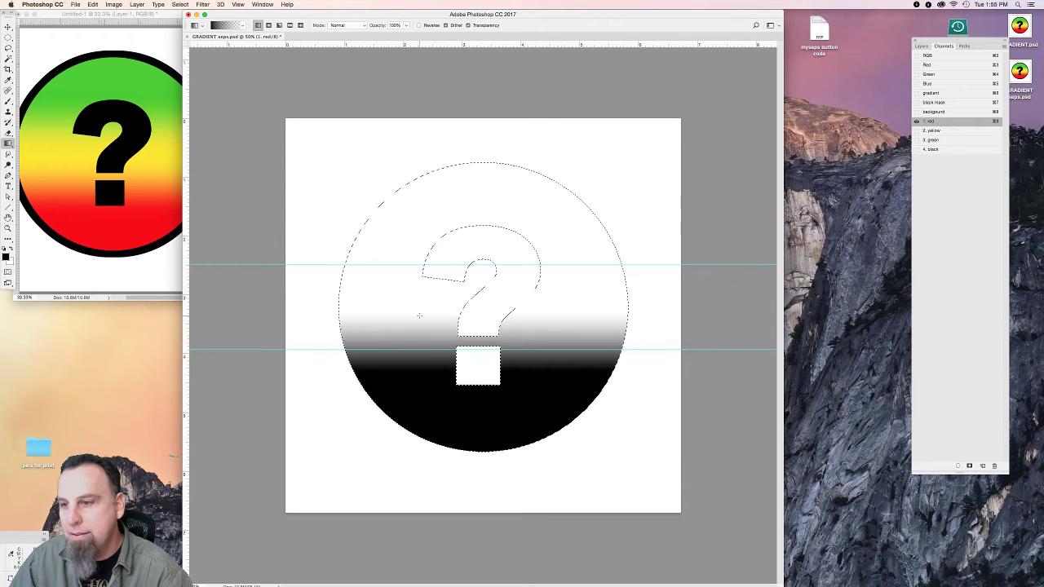
Select 3. green for its top-down gradient and turn on 1. red to preview both plates.
click(924, 142)
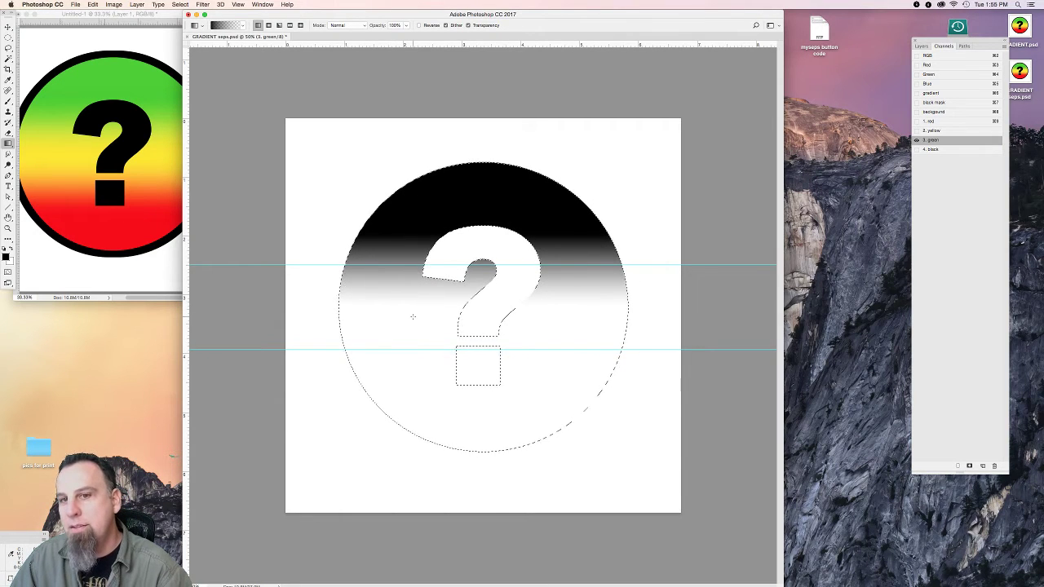
click(917, 122)
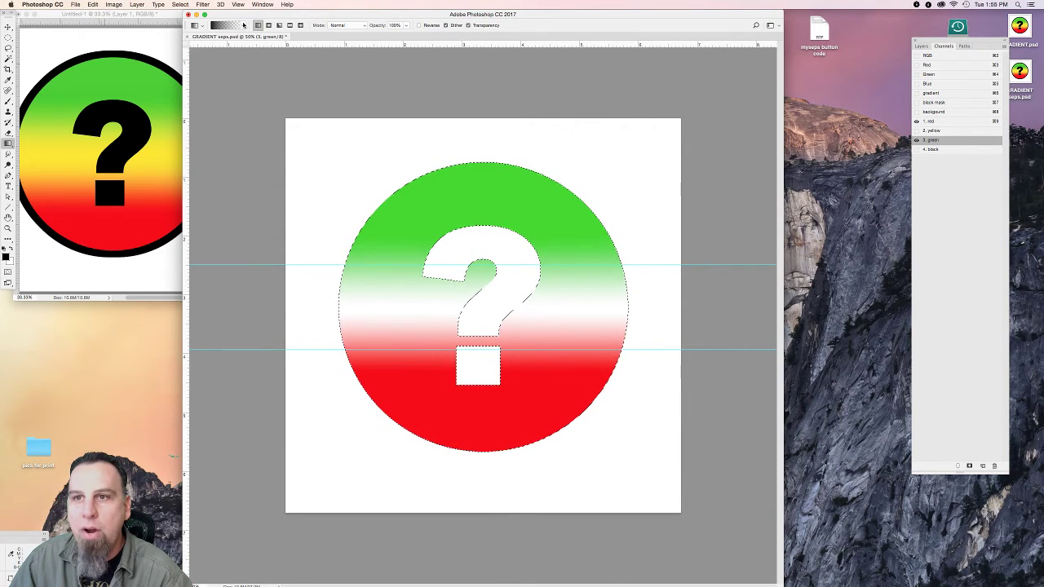
Switch the gradient to Reflected style and work on the 2. yellow channel, briefly previewing green alongside.
click(290, 25)
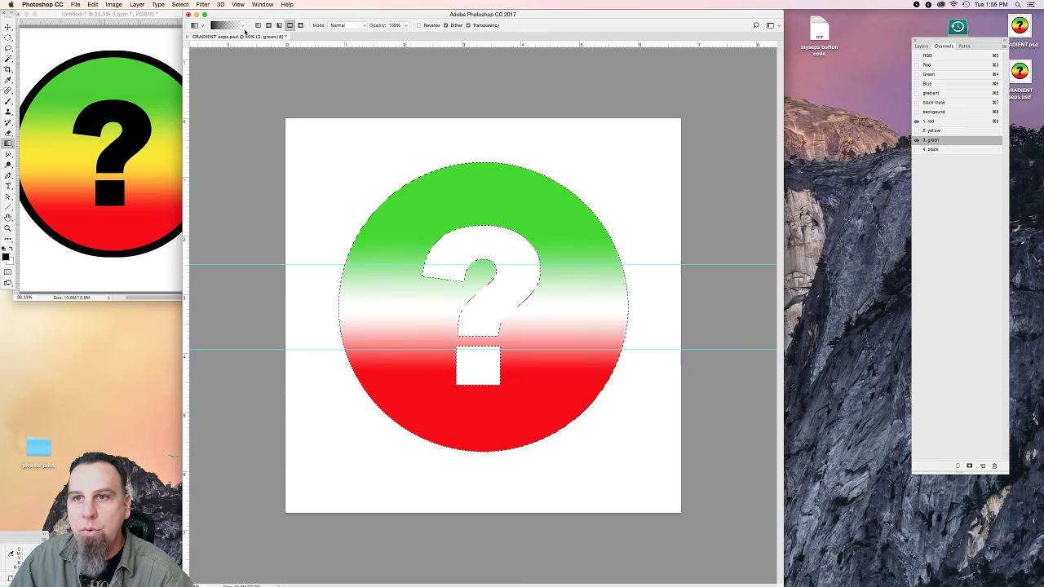
click(244, 26)
click(244, 26)
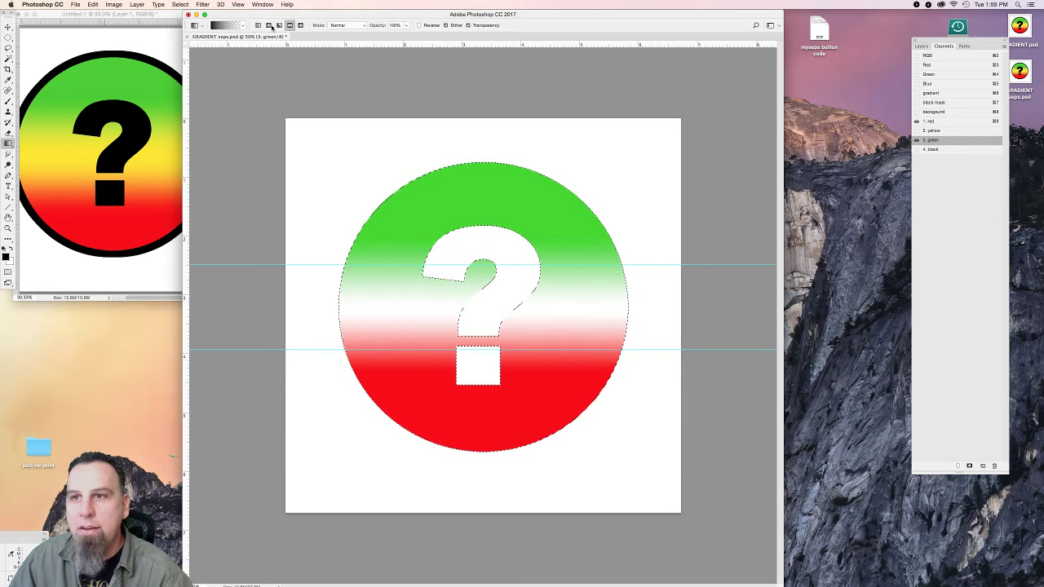
click(930, 131)
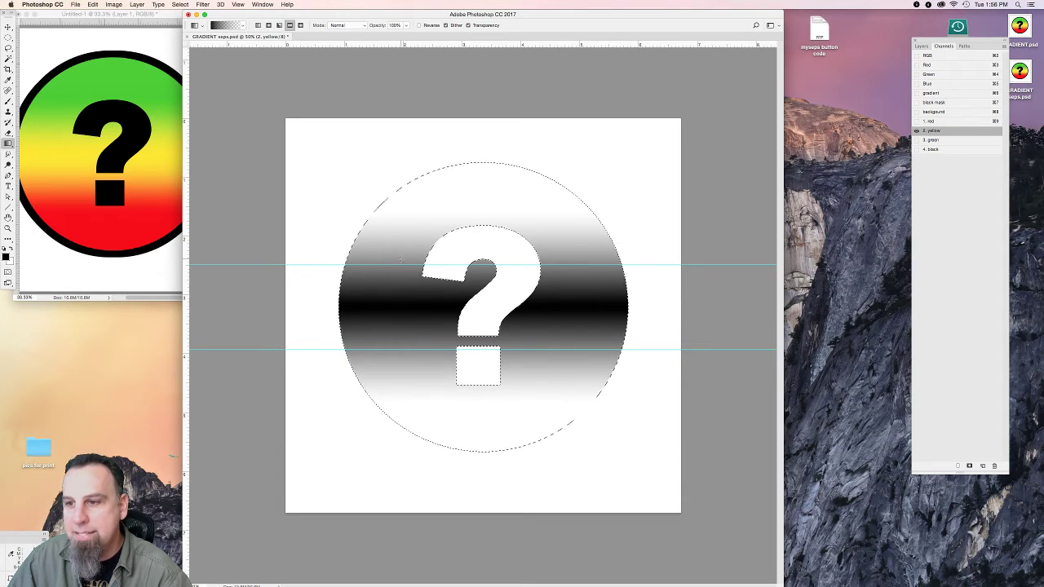
click(916, 140)
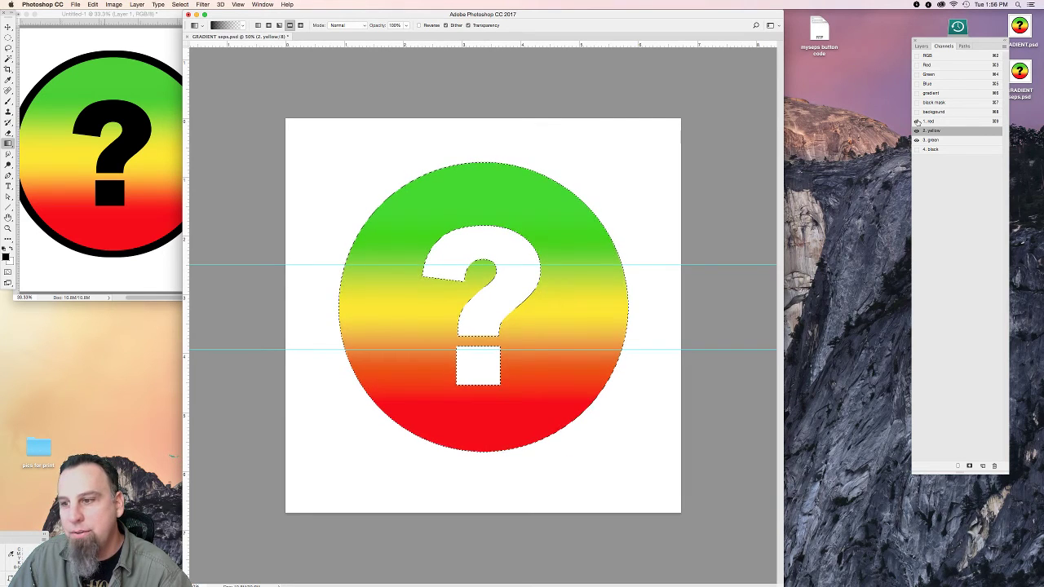
click(930, 131)
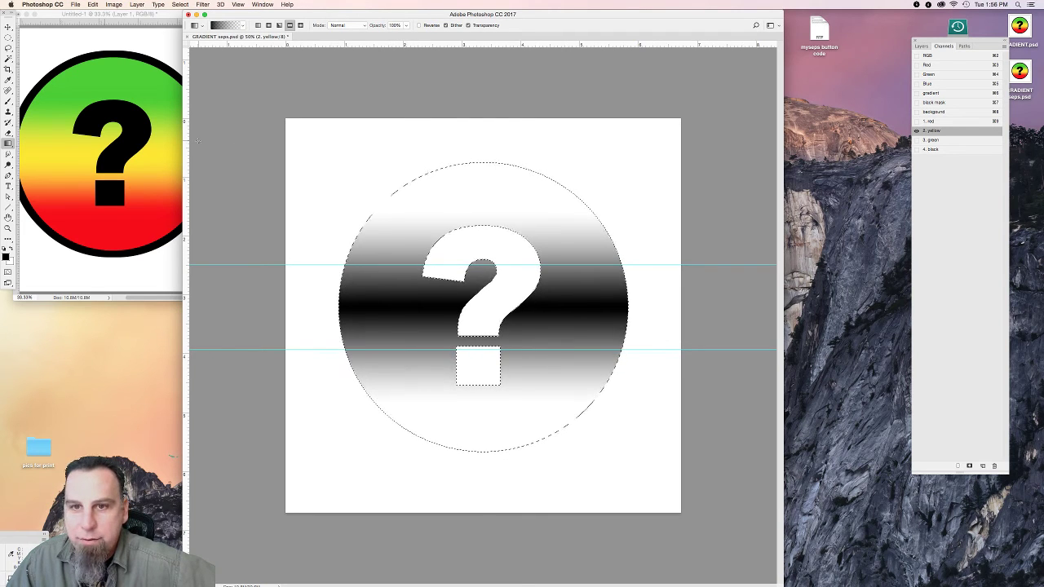
Deselect, show the 1. red, 3. green and 4. black channels, and clear all guides.
key(super+d)
click(916, 121)
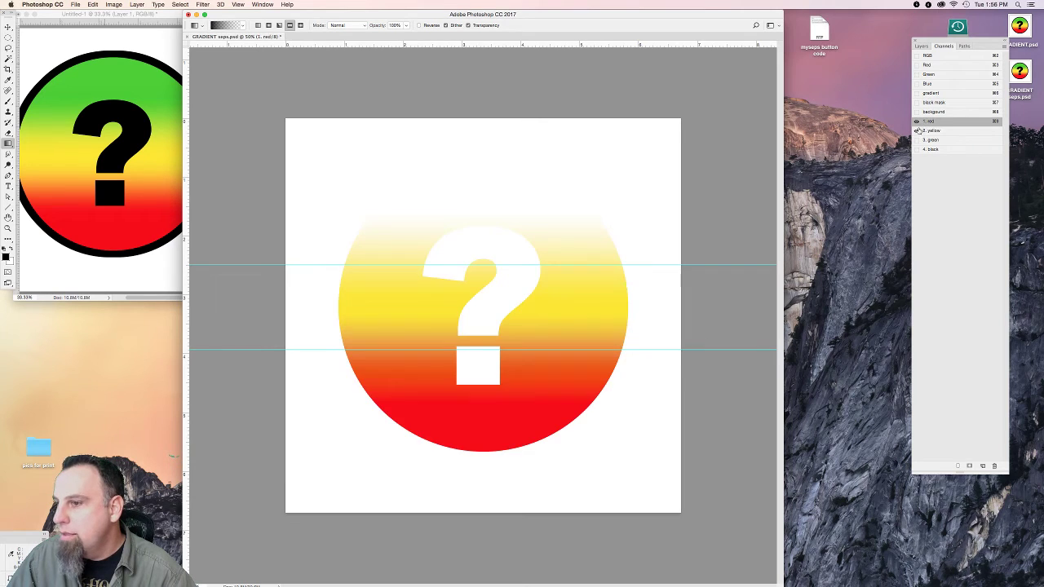
click(916, 140)
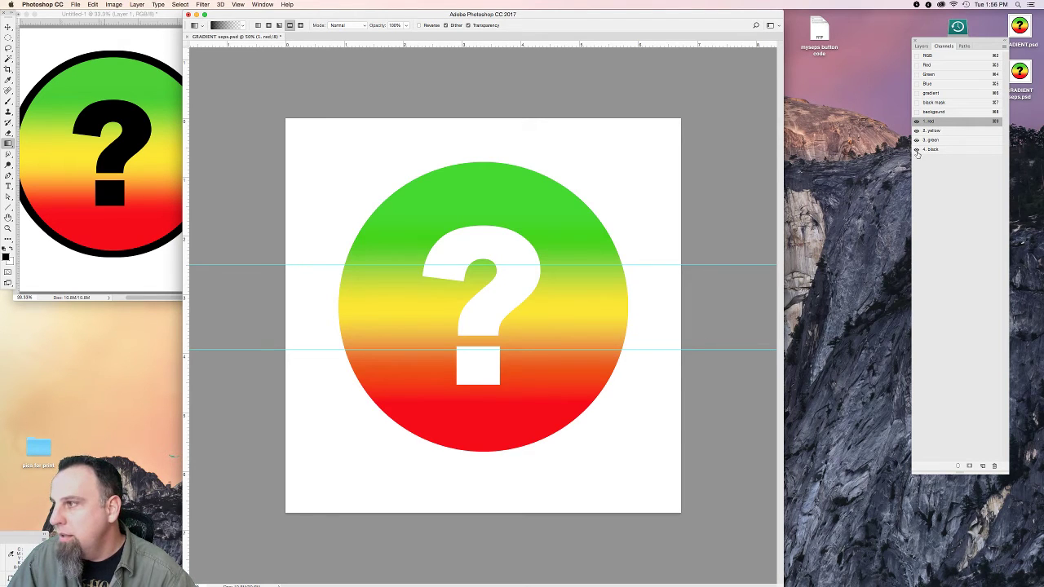
click(916, 149)
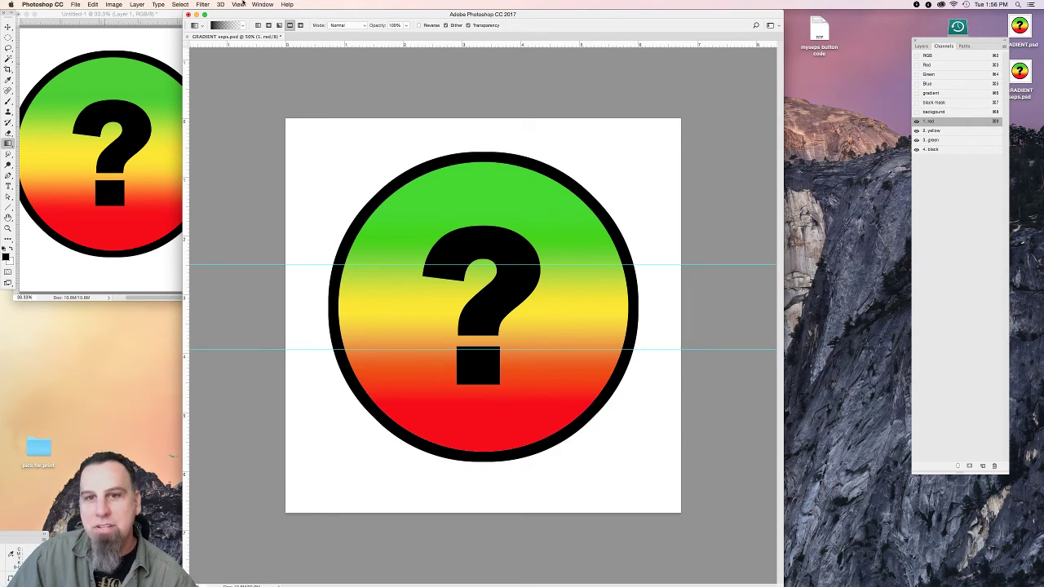
click(238, 4)
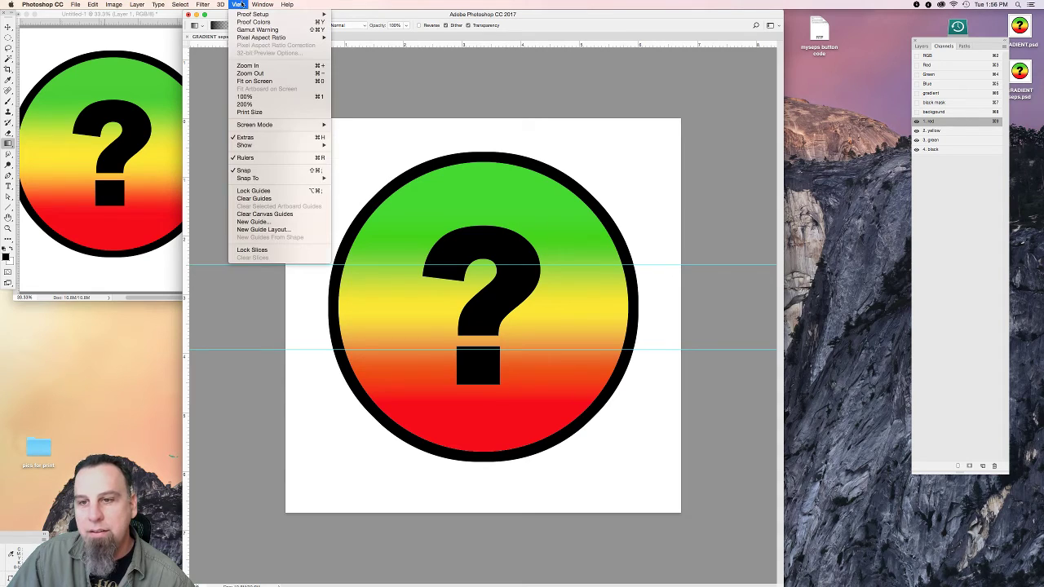
click(281, 201)
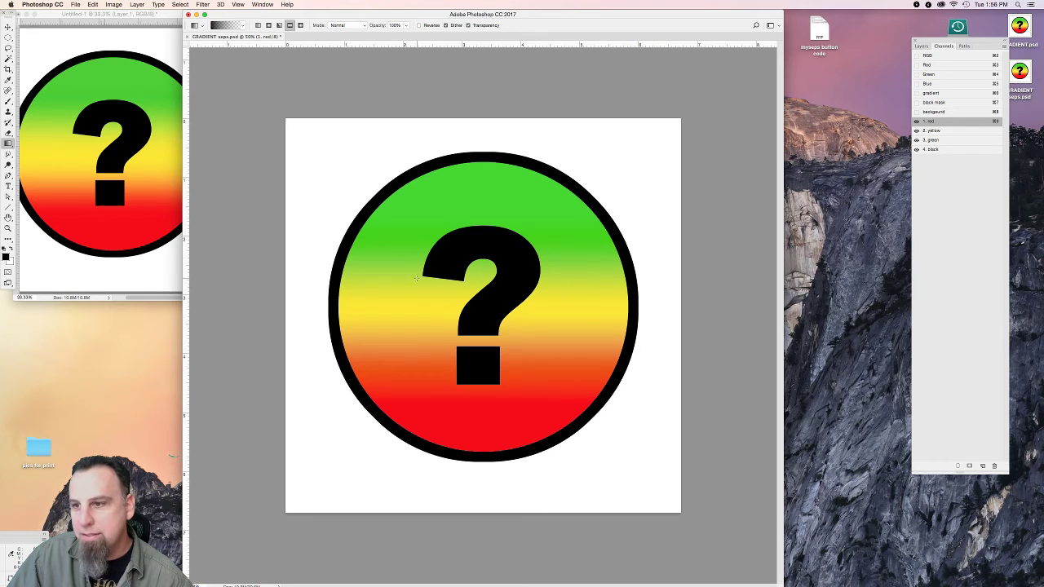
Stack 2. yellow above 1. red and view the full composite.
click(8, 47)
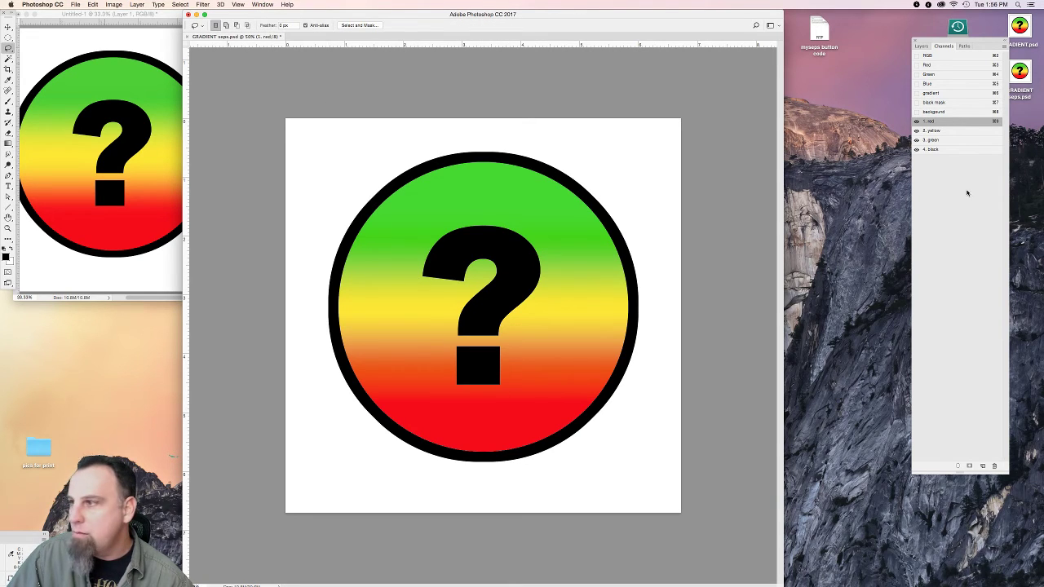
click(928, 123)
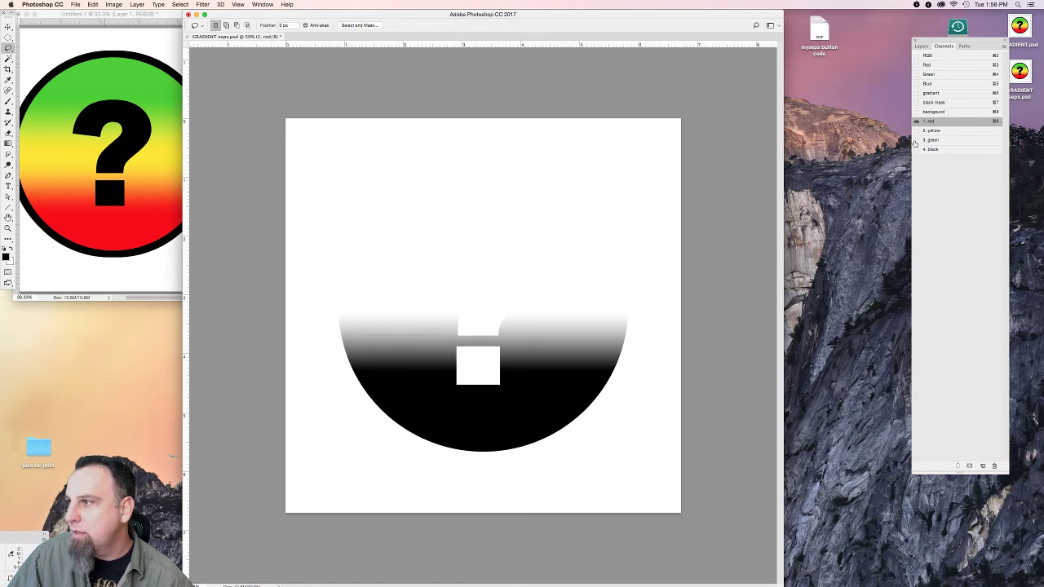
click(917, 140)
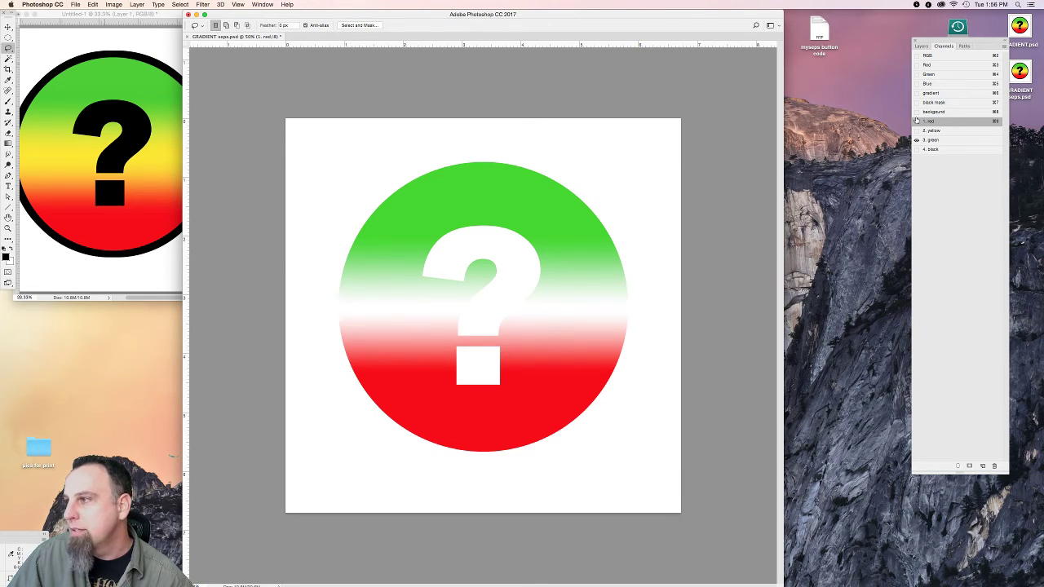
drag(916, 112, 946, 131)
click(946, 132)
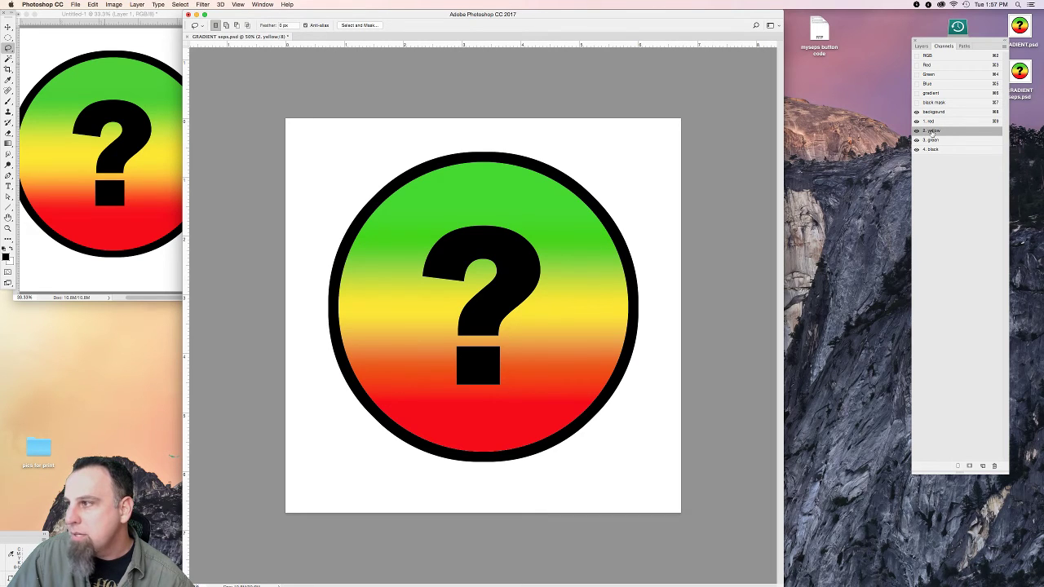
drag(931, 132, 940, 119)
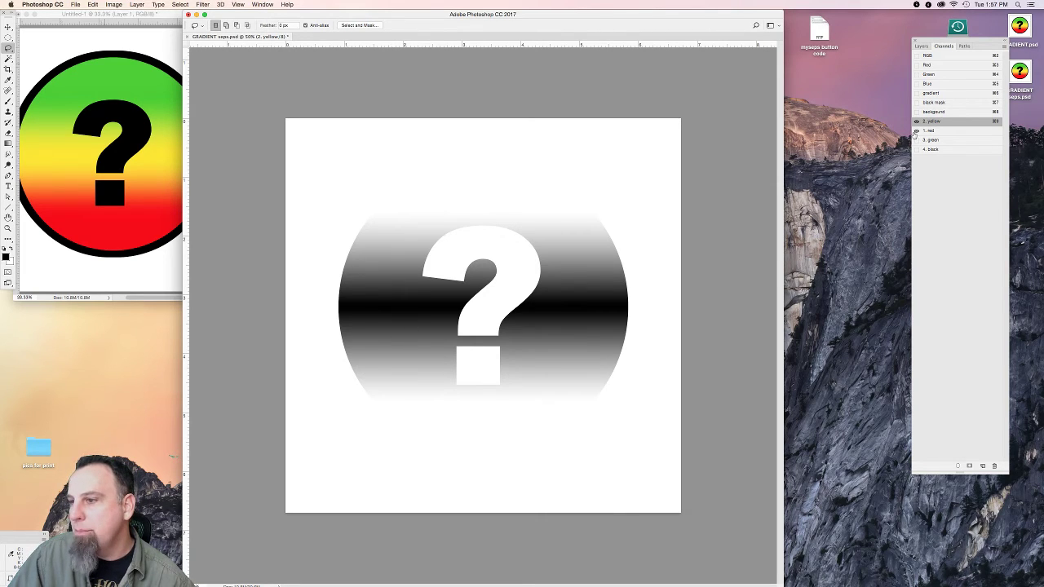
drag(915, 131, 914, 150)
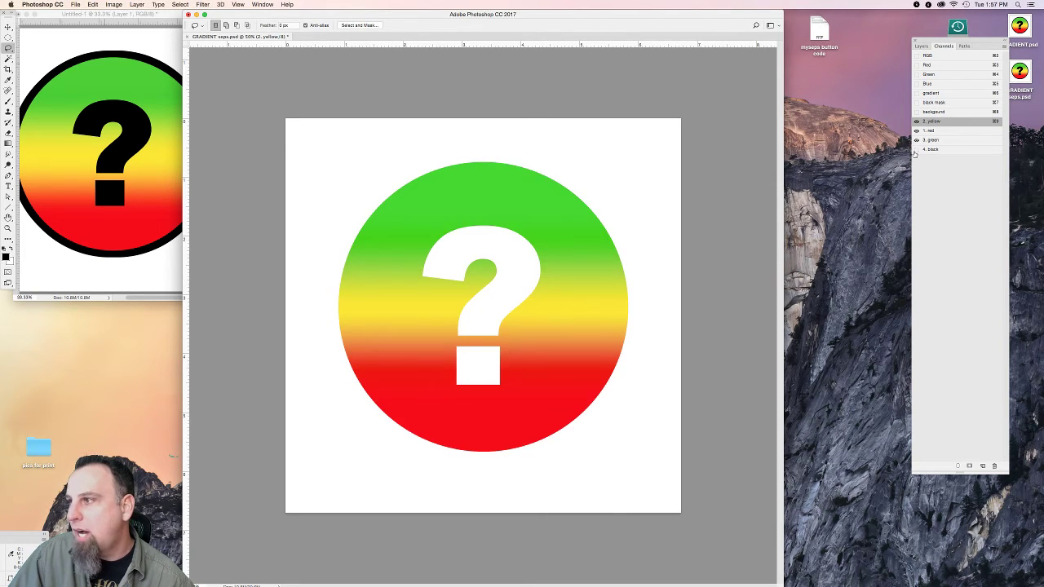
Move 1. red back above 2. yellow and view each channel alone.
click(936, 113)
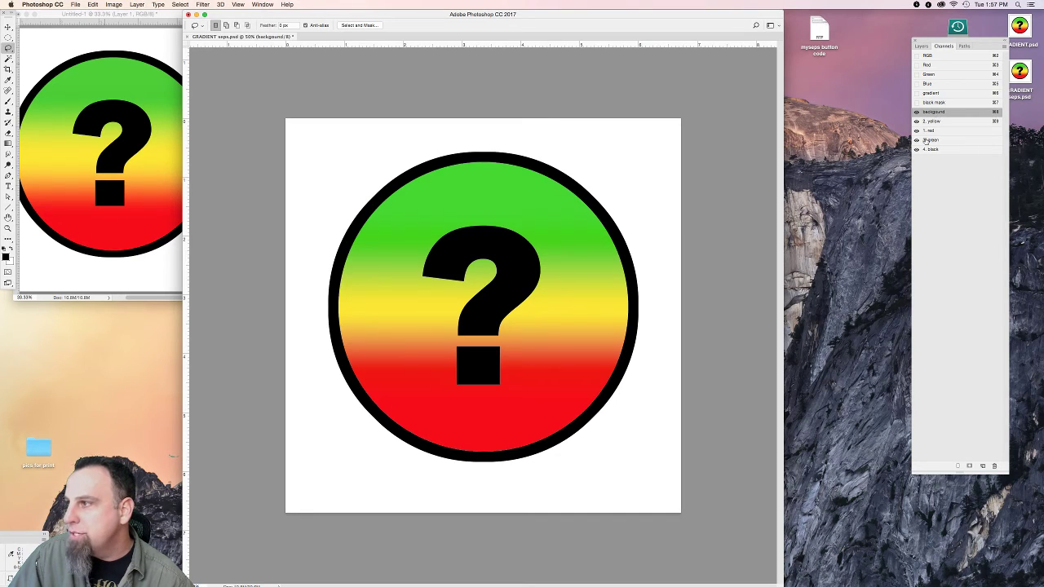
drag(929, 133, 941, 123)
click(938, 124)
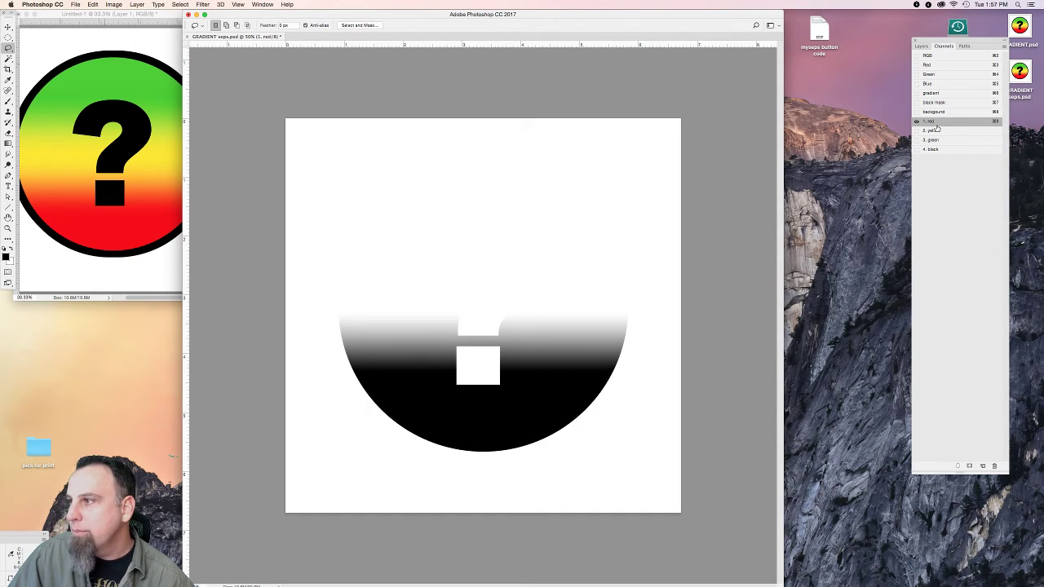
click(943, 131)
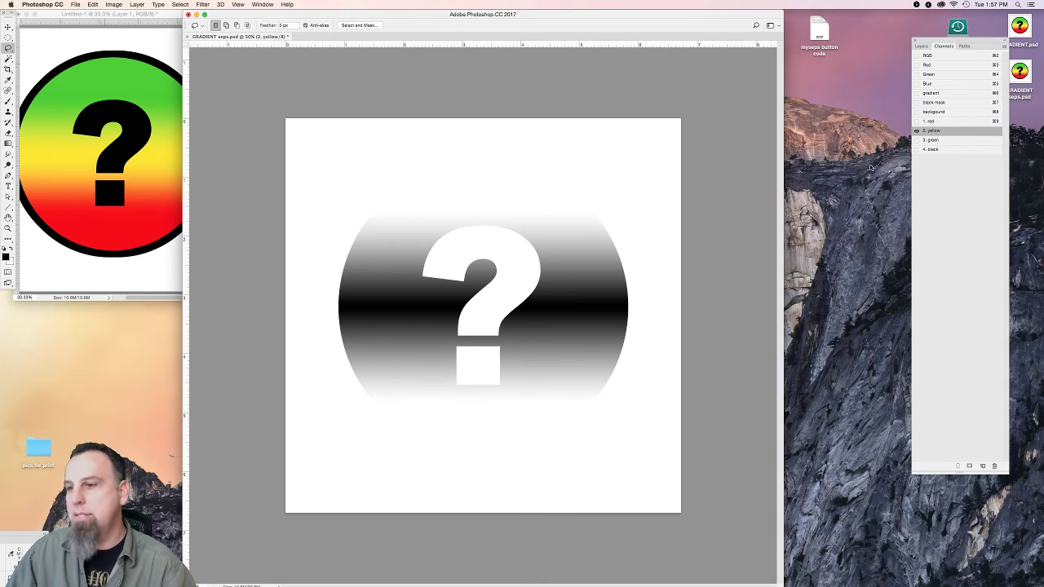
Move 2. yellow above 1. red, load its selection and view the full composite.
drag(936, 133, 932, 123)
super+click(933, 123)
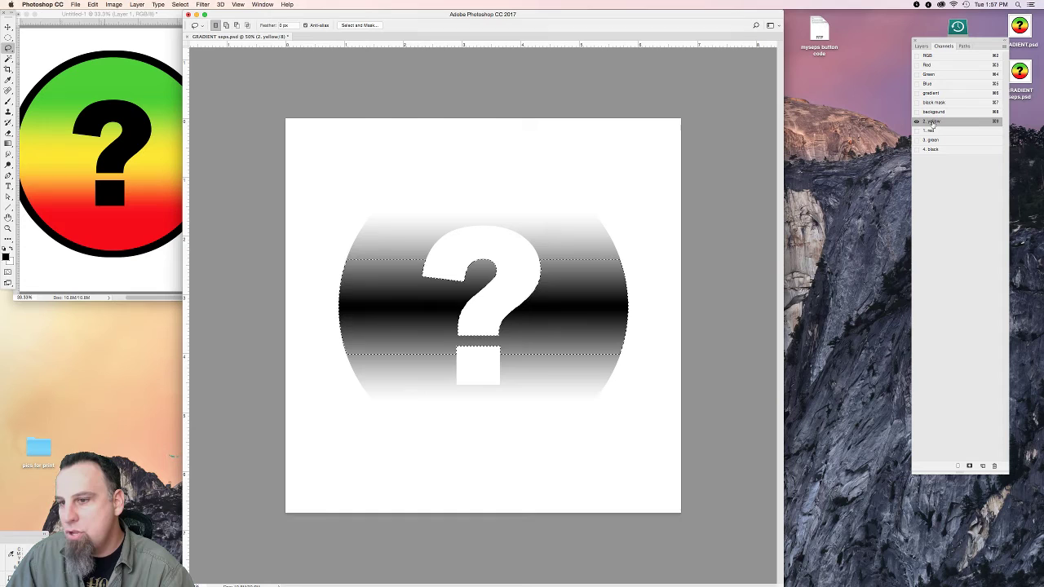
click(938, 131)
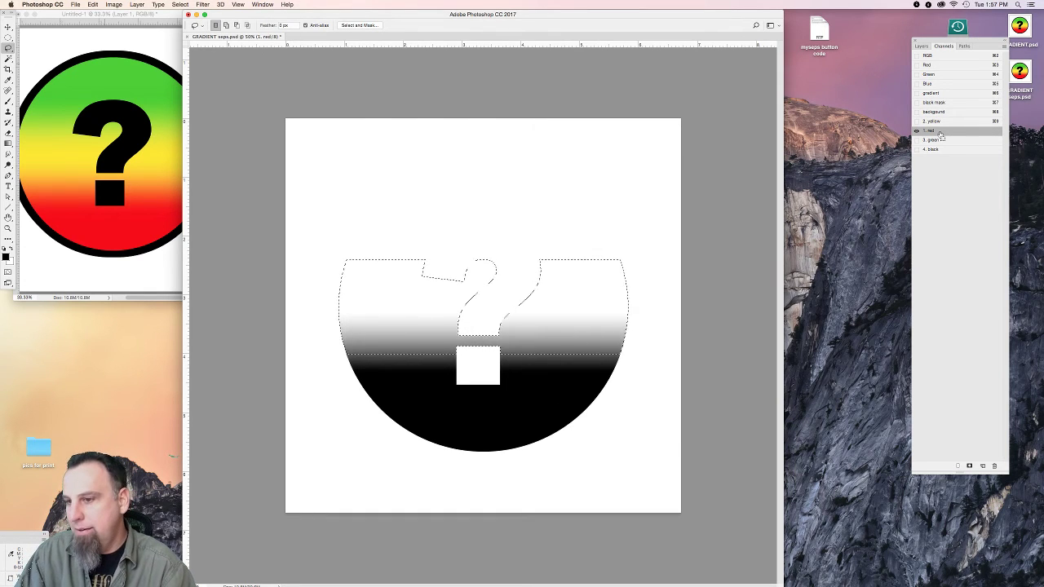
click(938, 141)
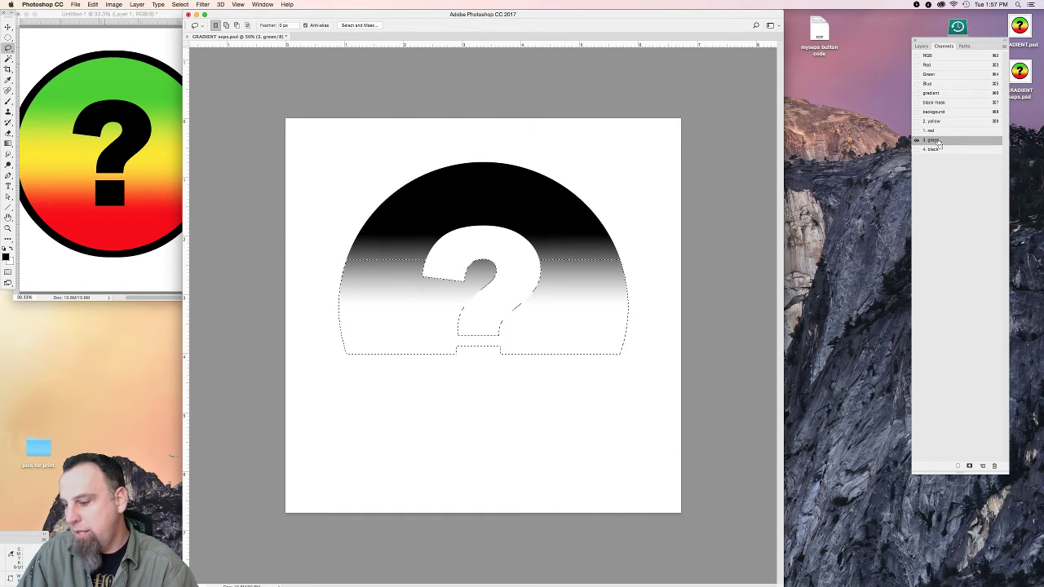
drag(916, 150, 916, 114)
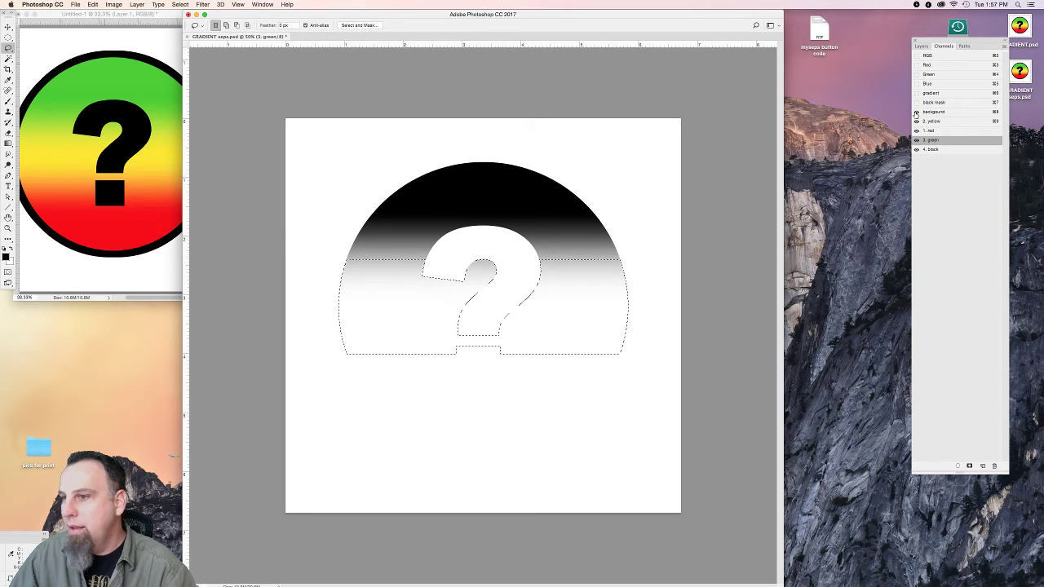
click(916, 113)
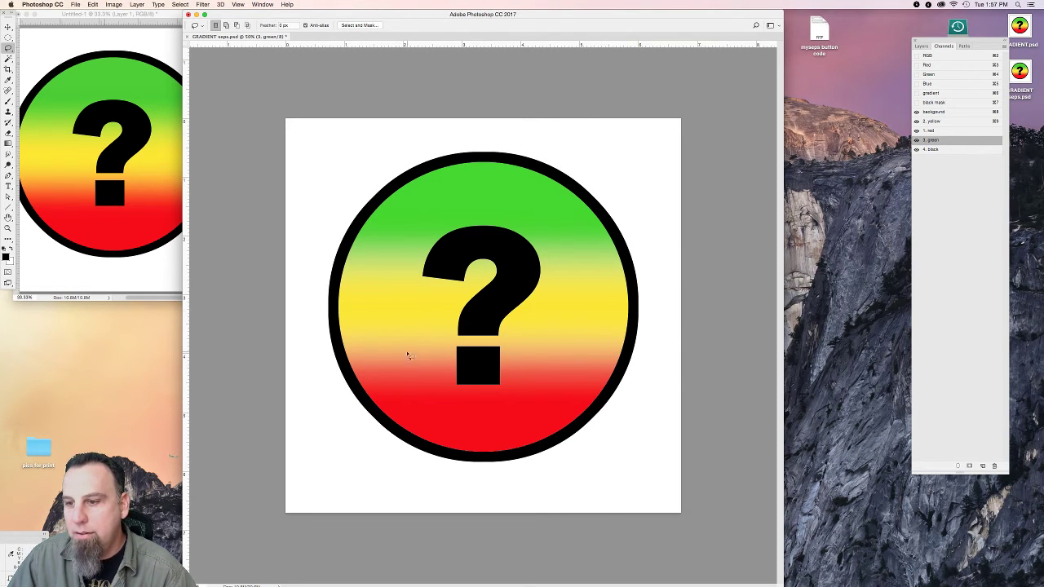
Inspect the black-mask and 2. yellow plates, then start a Levels adjustment on 1. red.
click(943, 104)
click(934, 122)
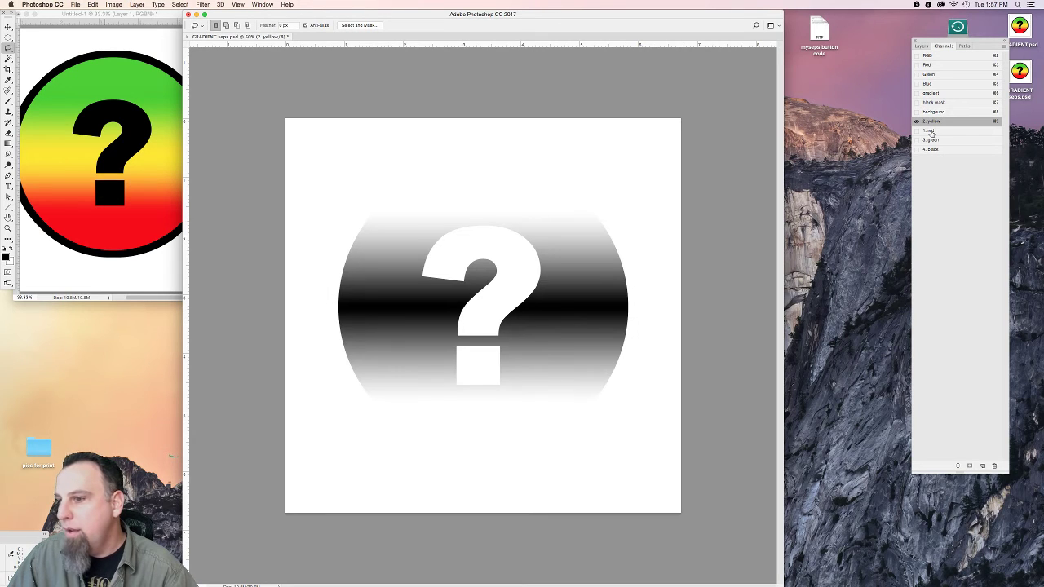
click(929, 133)
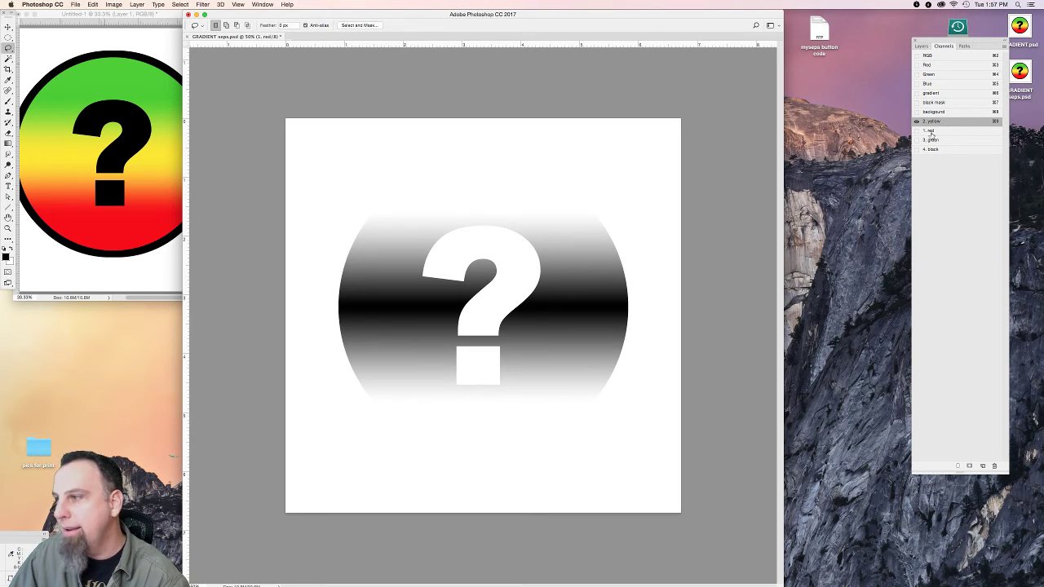
key(super+l)
Apply a 0.76 midtone Levels to 1. red, then try Levels on 3. green and cancel.
drag(800, 388, 808, 389)
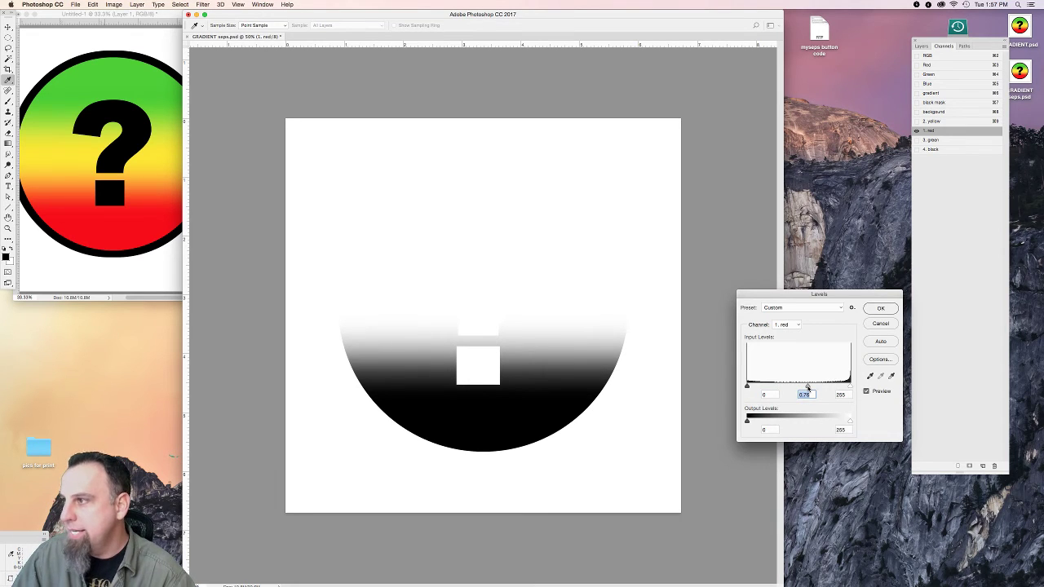
key(Return)
click(930, 140)
key(super+l)
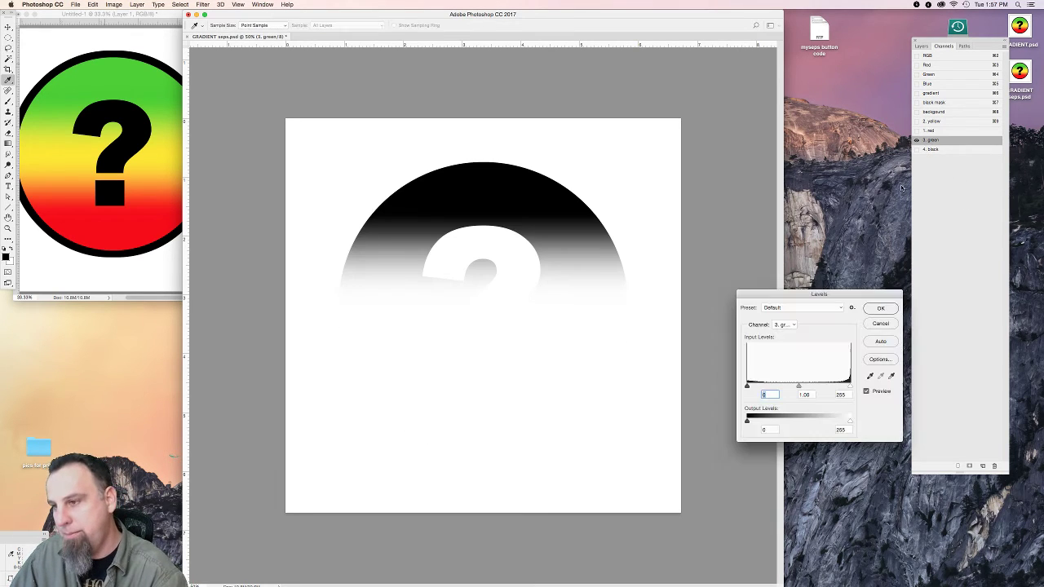
drag(799, 386, 807, 388)
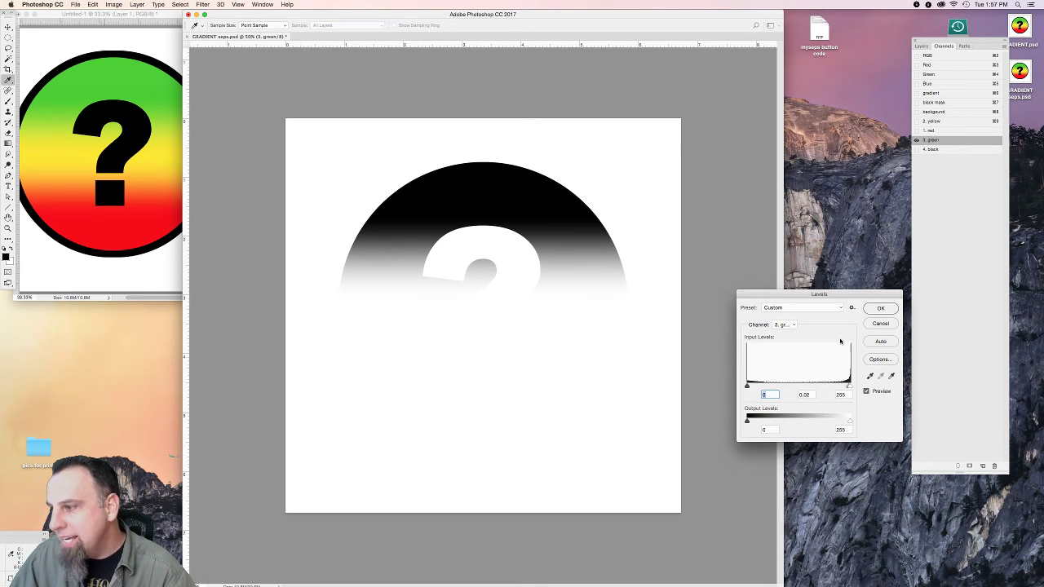
drag(808, 383, 809, 384)
click(868, 324)
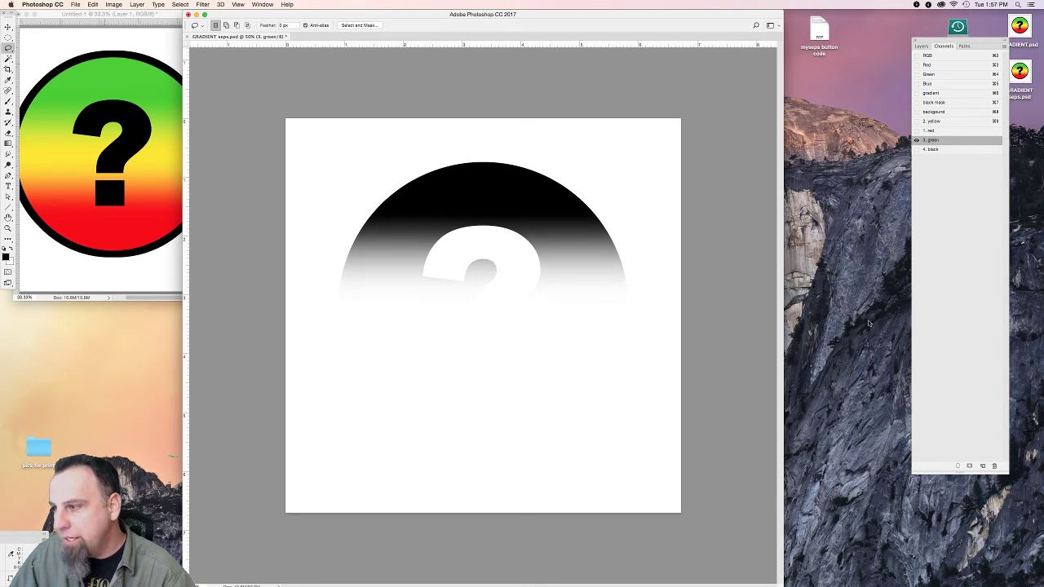
key(super+l)
drag(799, 386, 806, 387)
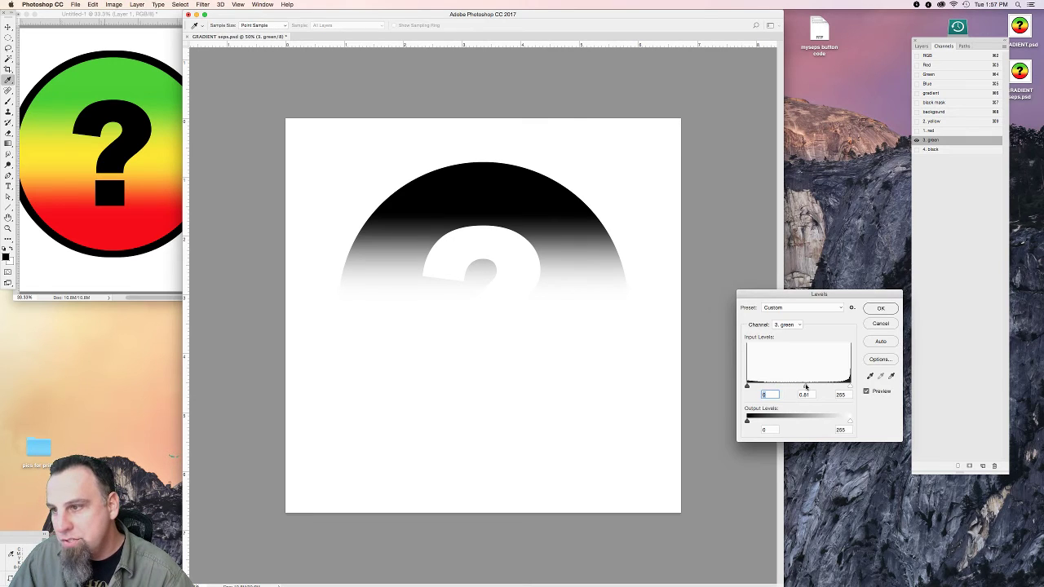
key(Escape)
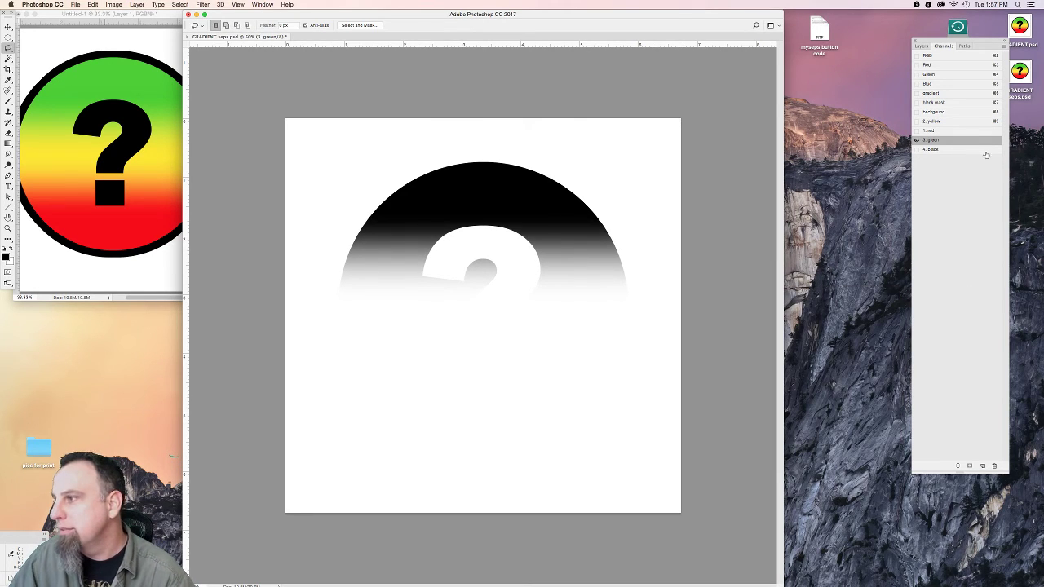
click(932, 150)
Check the full composite, then rename the 2. yellow channel to 1. yellow.
drag(917, 140, 916, 112)
click(928, 115)
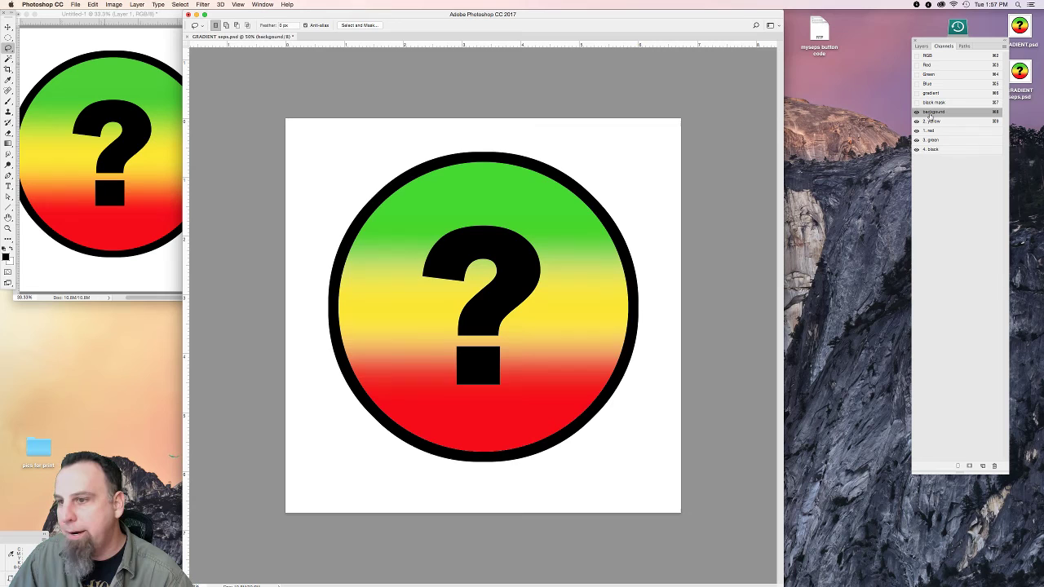
key(super+plus)
key(super+minus)
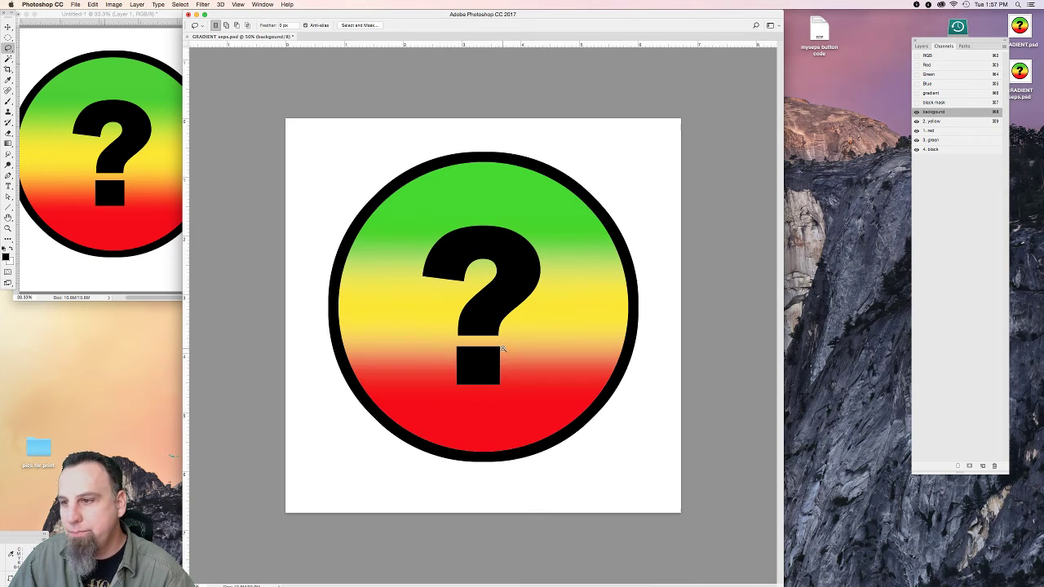
click(949, 131)
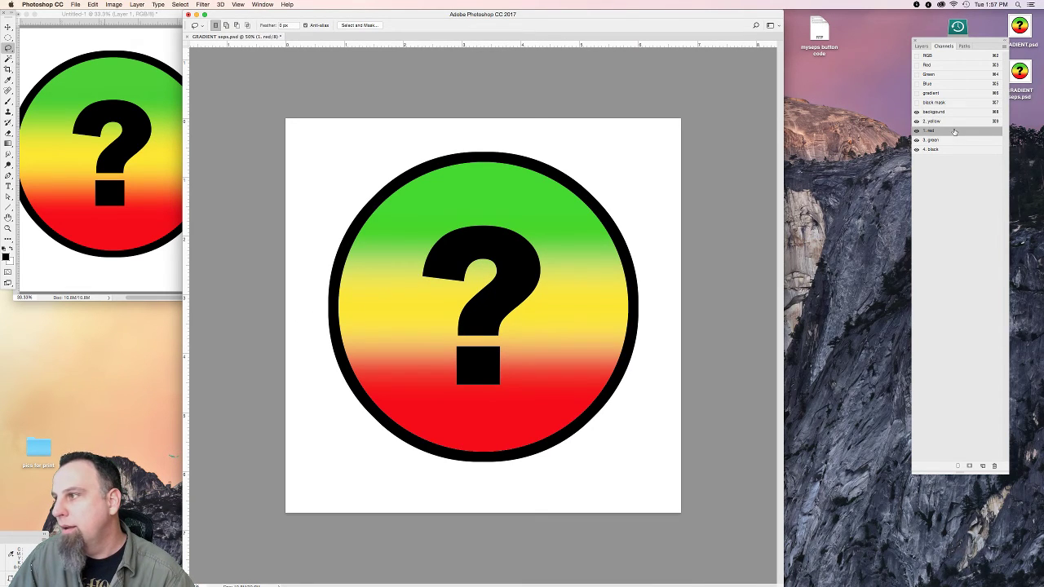
double_click(958, 121)
click(802, 299)
key(BackSpace)
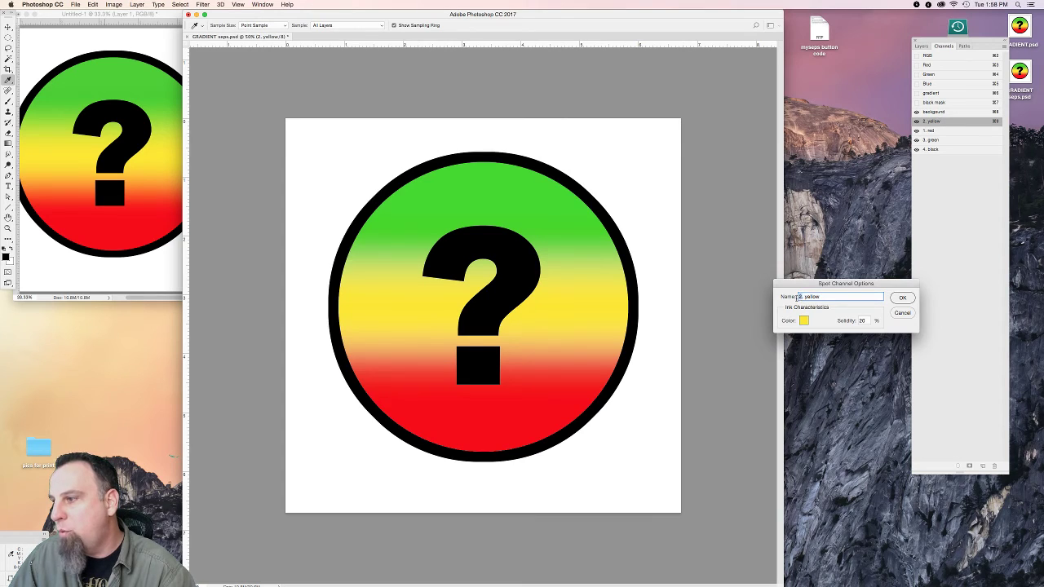
text(1)
key(Return)
Rename the 1. red channel to 2. red.
double_click(947, 132)
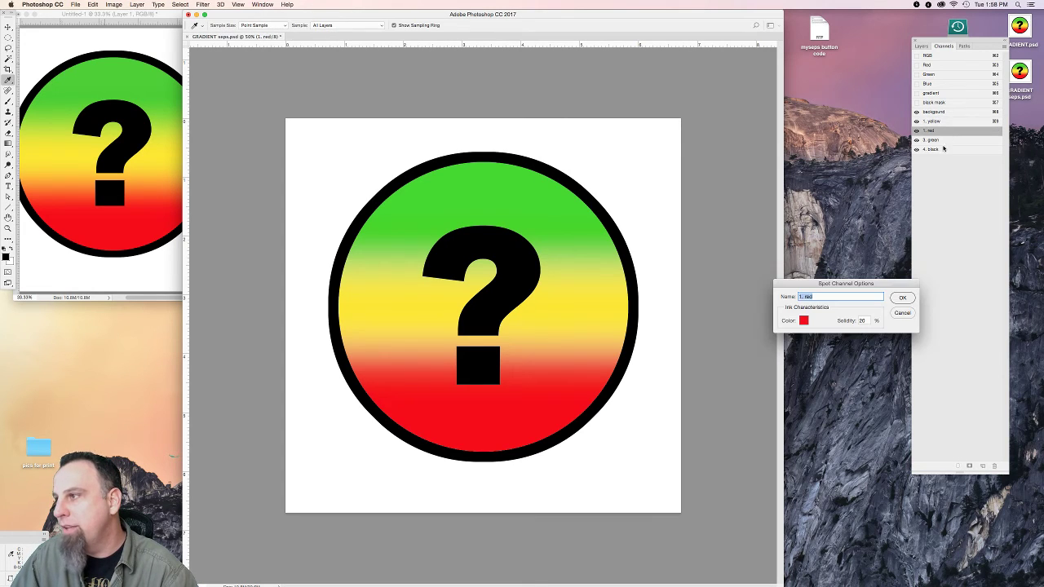
click(802, 297)
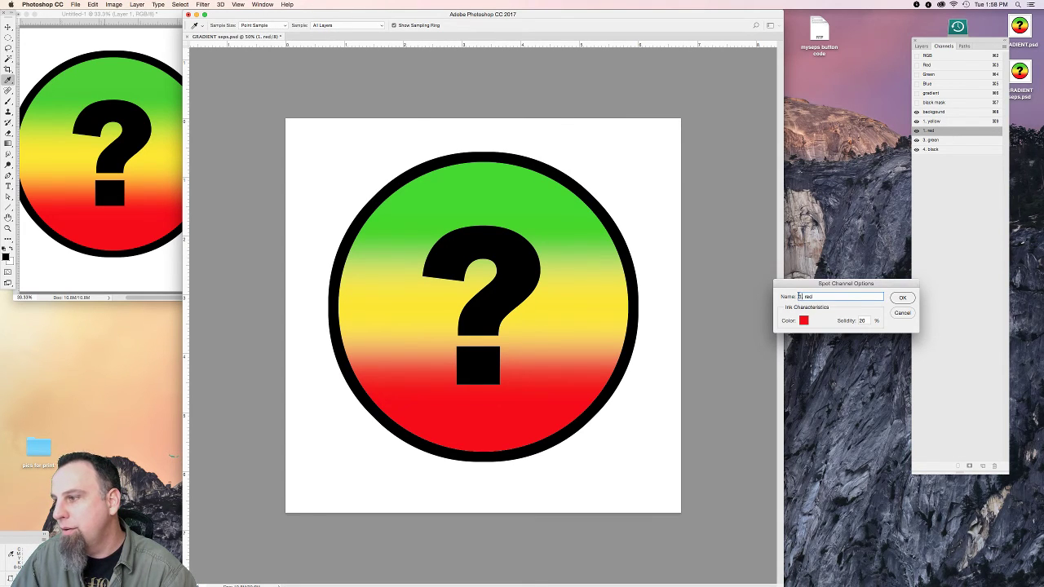
double_click(801, 297)
text(2)
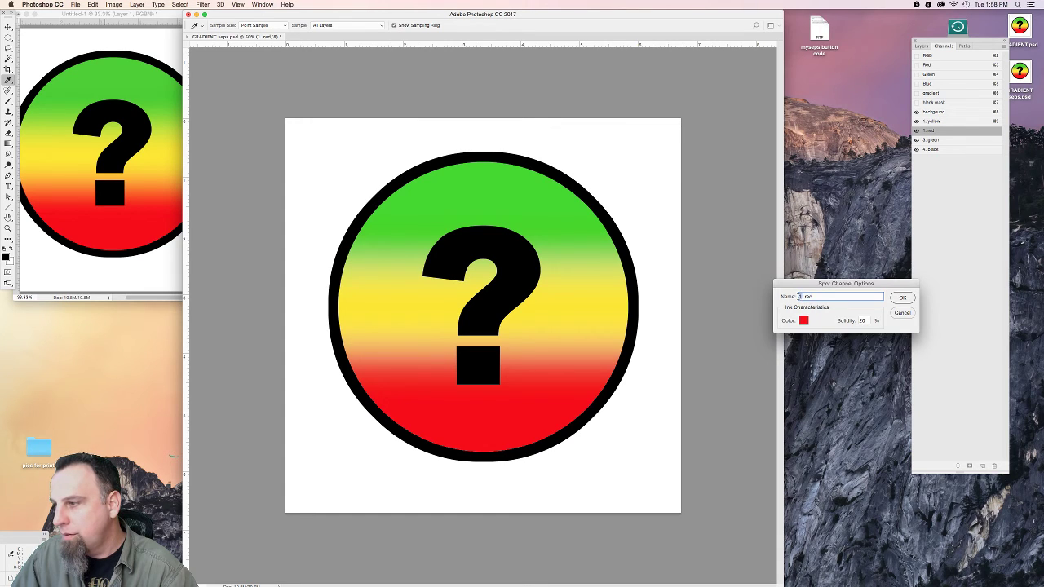
key(Return)
key(l)
click(943, 148)
click(938, 121)
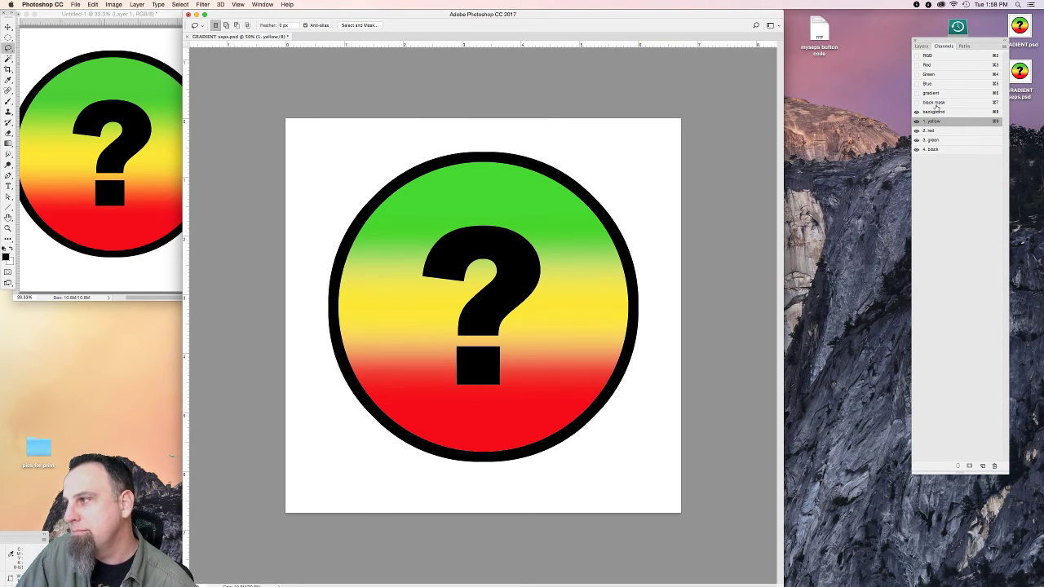
Clear the 1. yellow, 2. red and 3. green channels to white.
click(937, 104)
click(939, 122)
drag(916, 131, 915, 151)
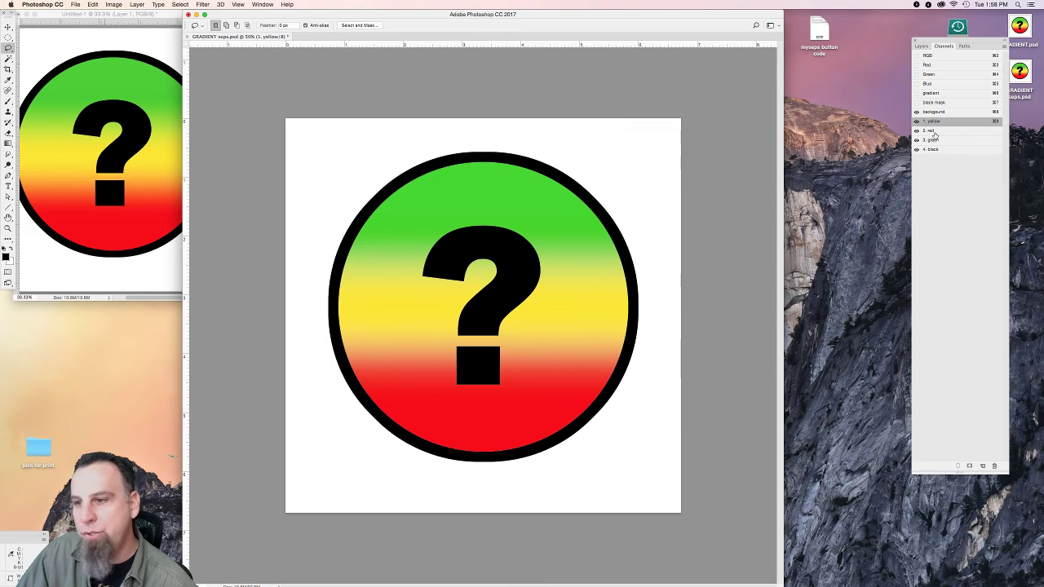
click(938, 120)
click(936, 132)
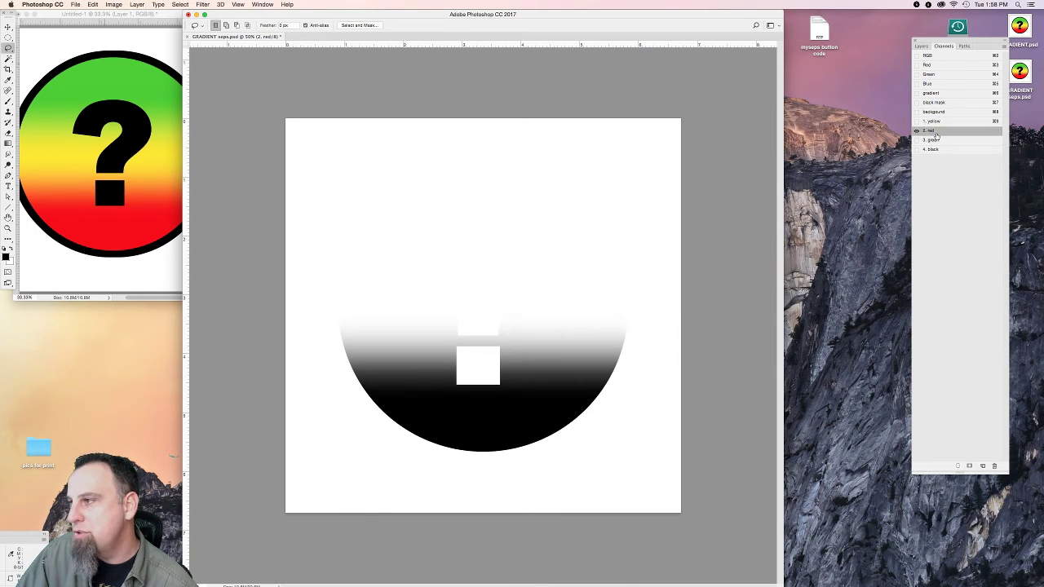
click(939, 123)
key(super+a)
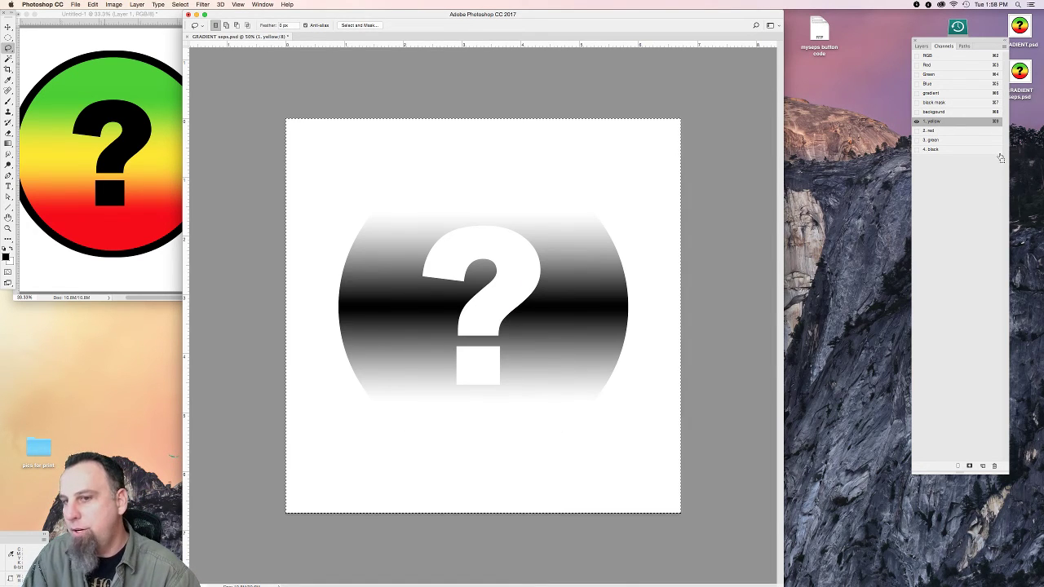
key(BackSpace)
click(939, 132)
key(BackSpace)
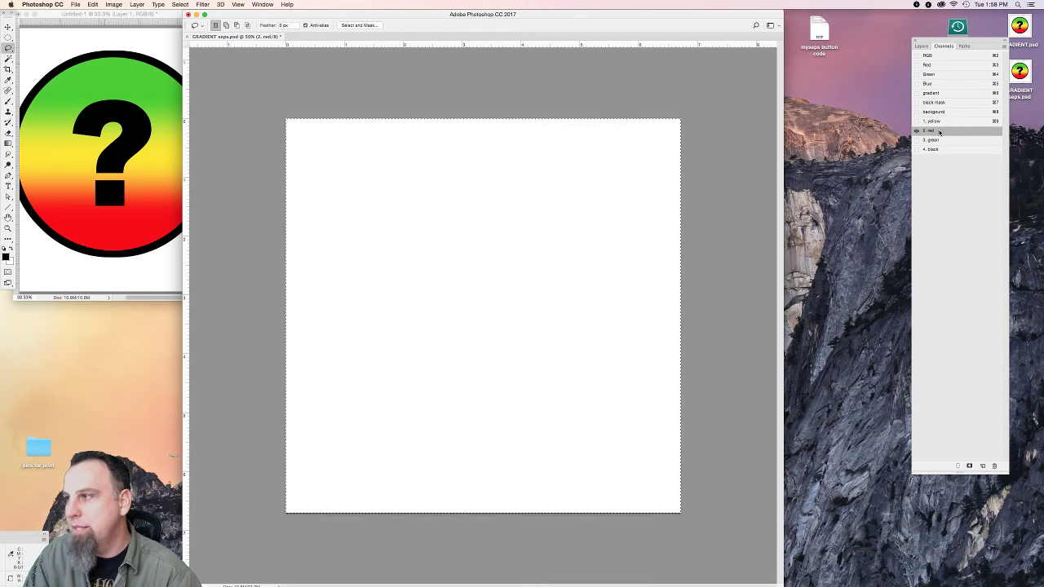
click(939, 140)
key(BackSpace)
key(super+d)
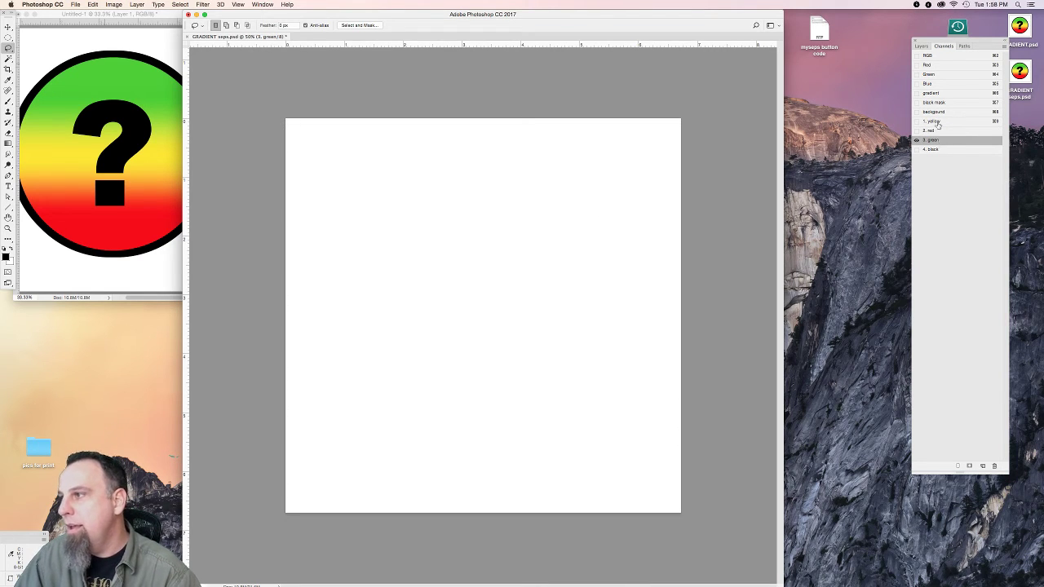
Show the spot channels again and place a horizontal guide through the circle's middle.
click(939, 122)
drag(916, 112, 916, 149)
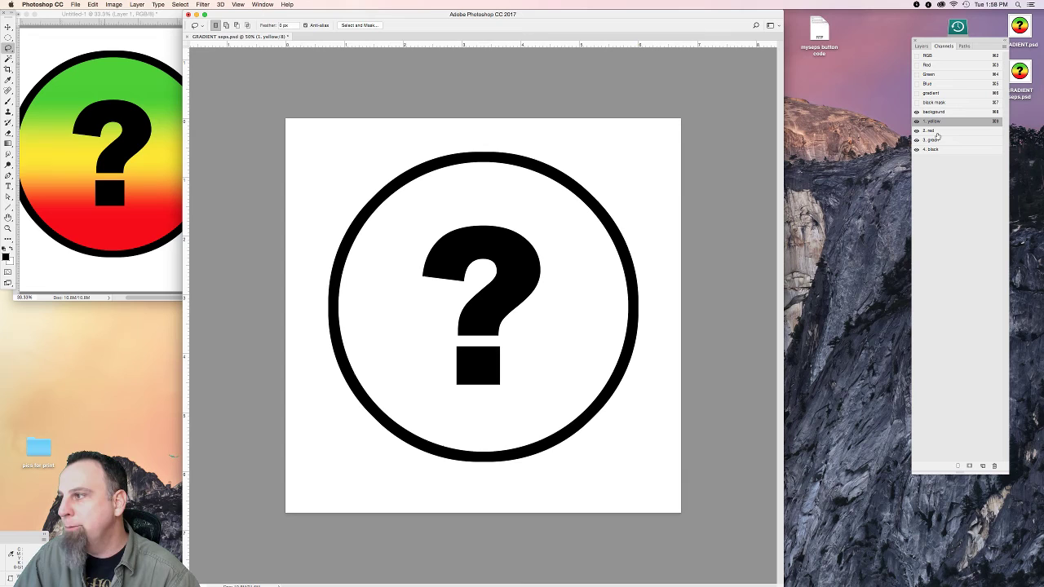
drag(393, 44, 500, 312)
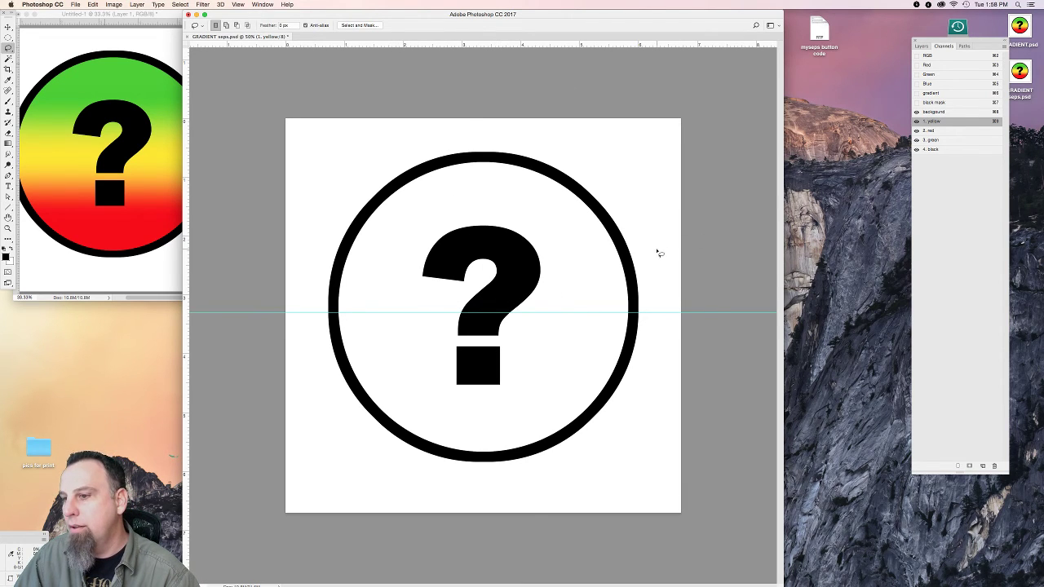
drag(613, 311, 606, 303)
Load the black mask and fill 1. yellow with a linear gradient, solid at top.
click(935, 103)
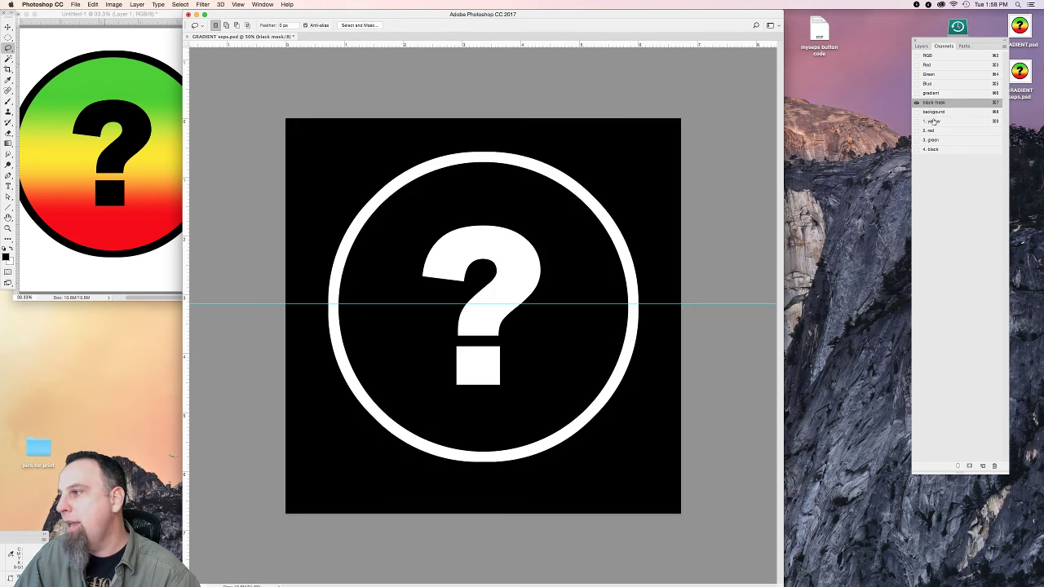
click(930, 120)
super+click(935, 102)
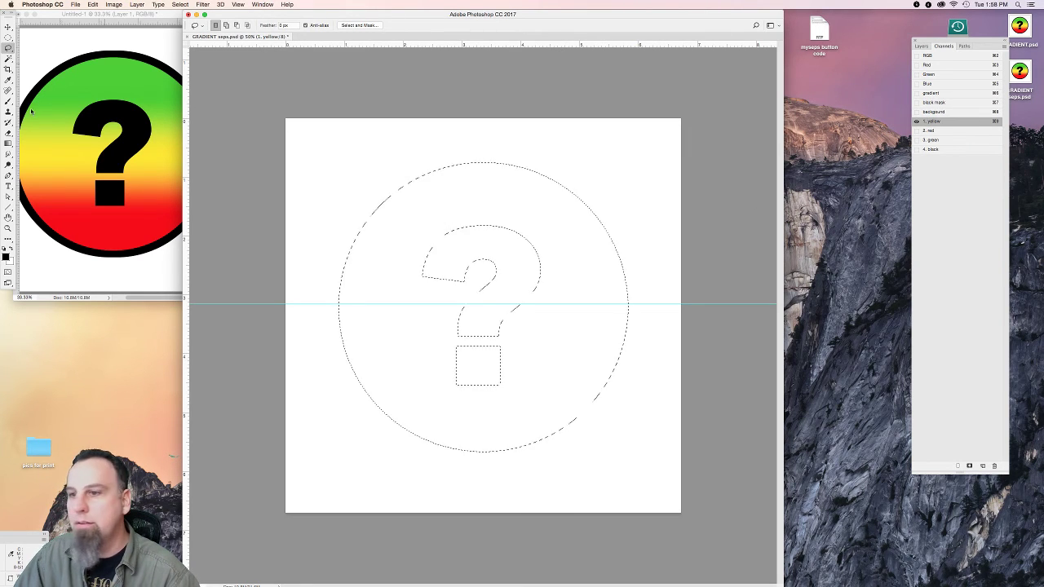
click(8, 143)
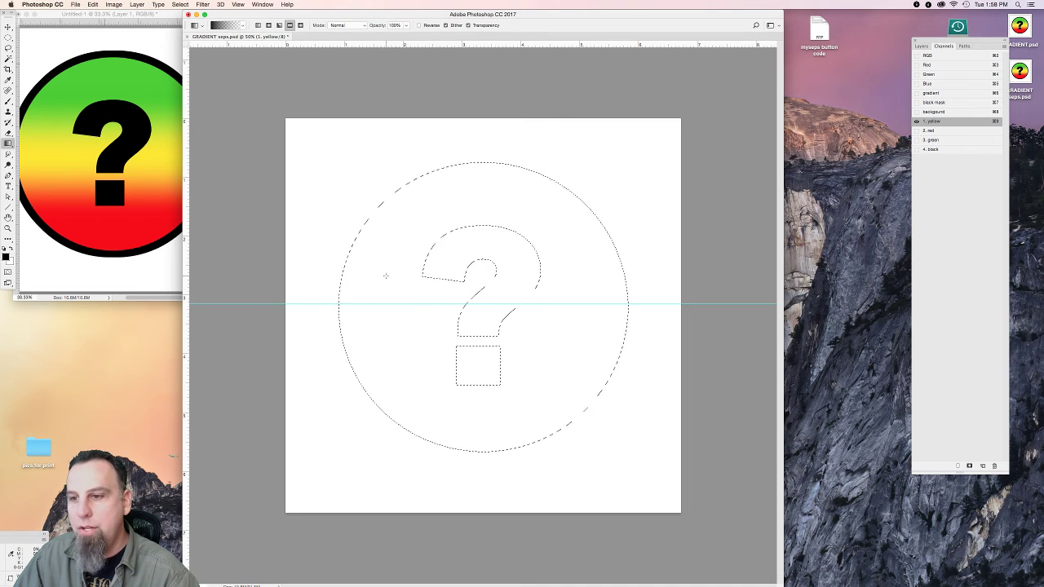
drag(383, 276, 383, 347)
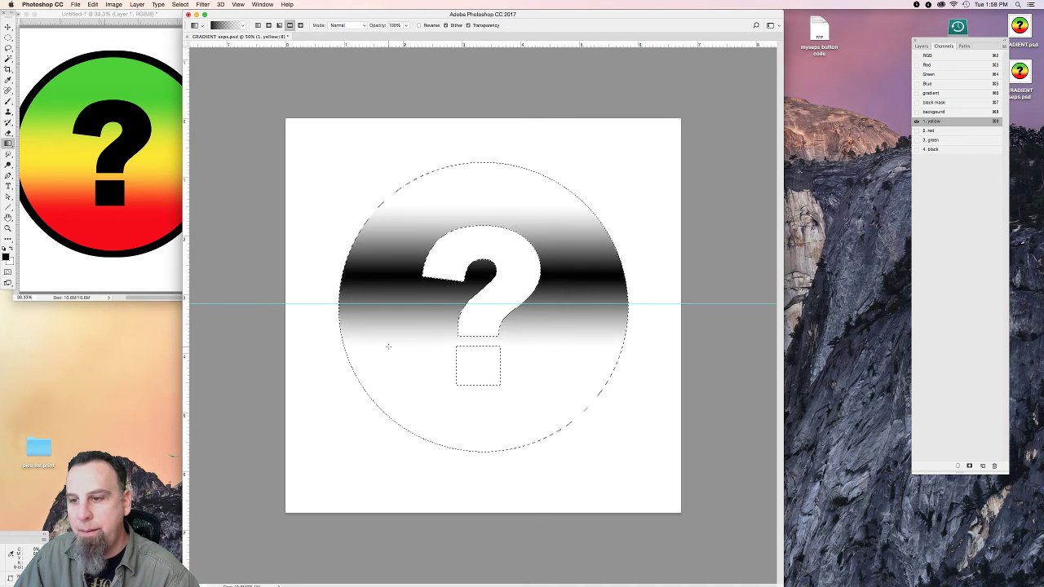
key(super+z)
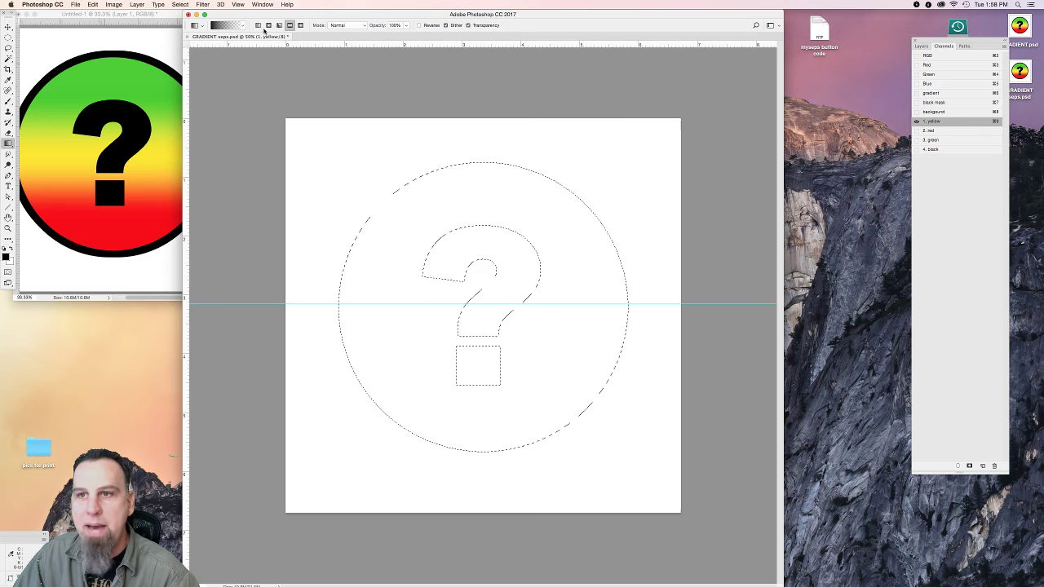
click(258, 25)
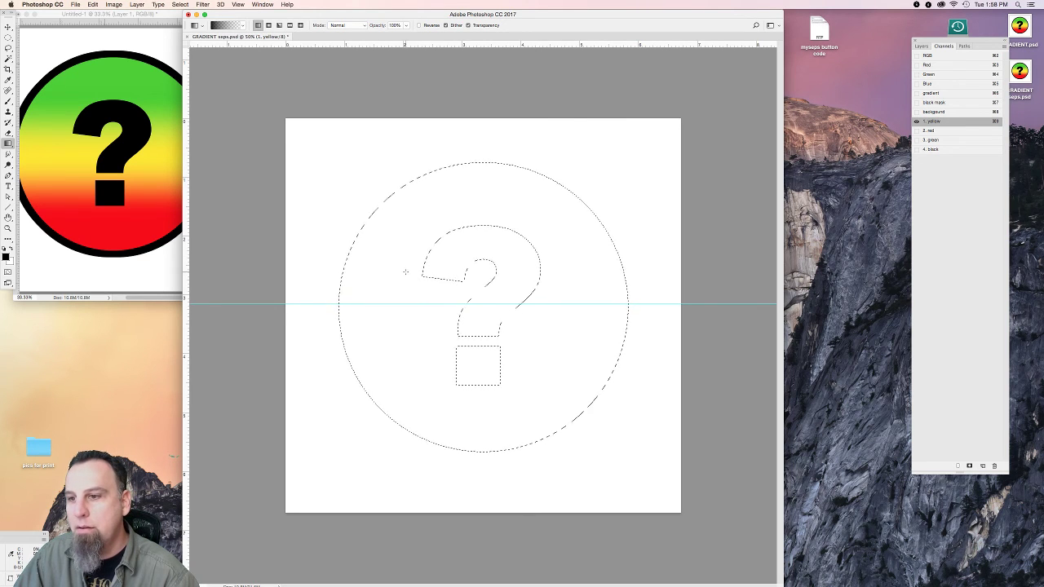
drag(400, 265, 401, 349)
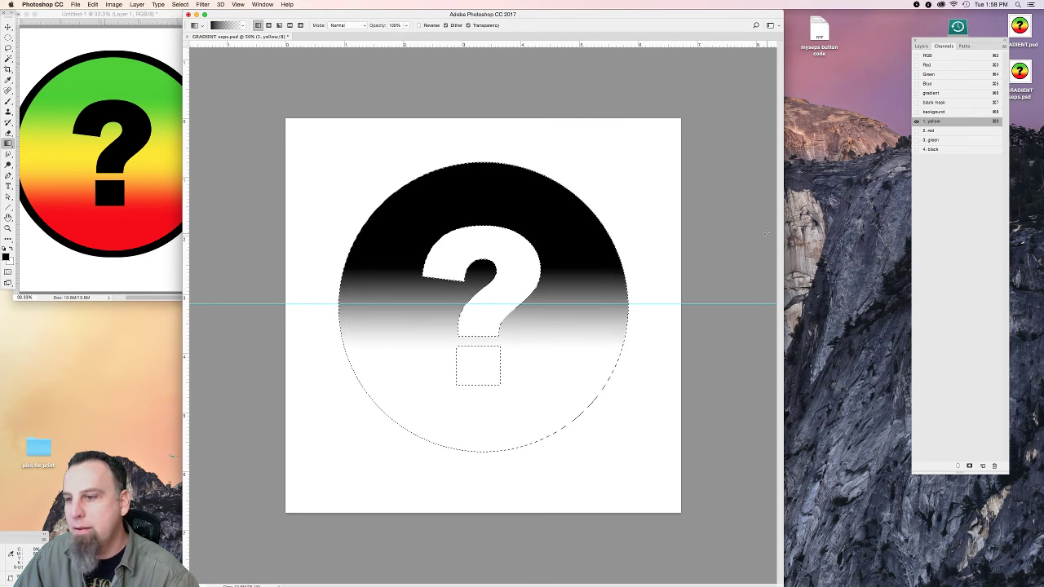
key(super+d)
Fill 2. red with an opposing linear gradient, solid at bottom, then show yellow and black.
click(928, 131)
key(super+shift+d)
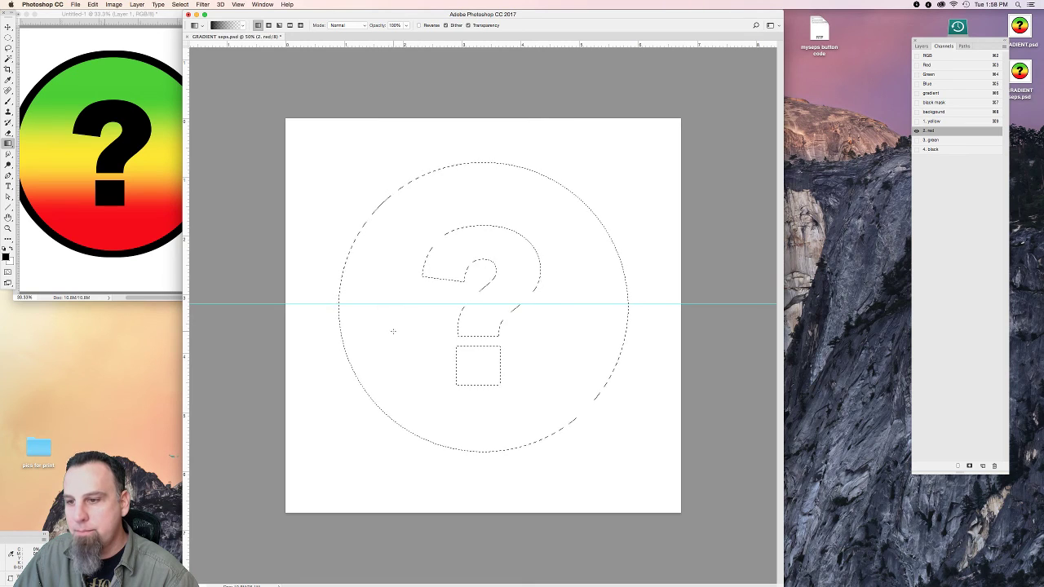
drag(392, 331, 395, 271)
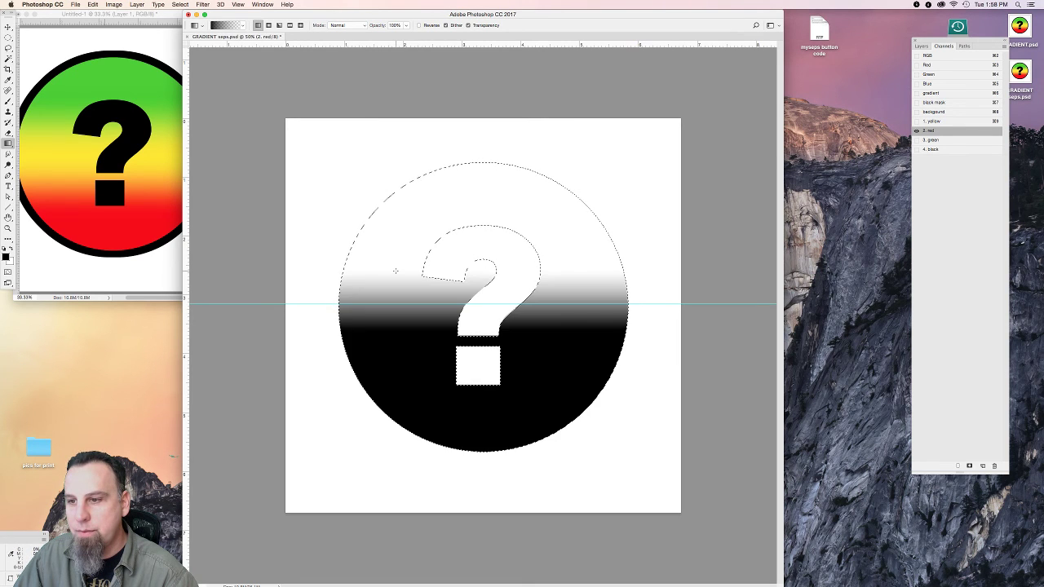
click(916, 121)
click(916, 149)
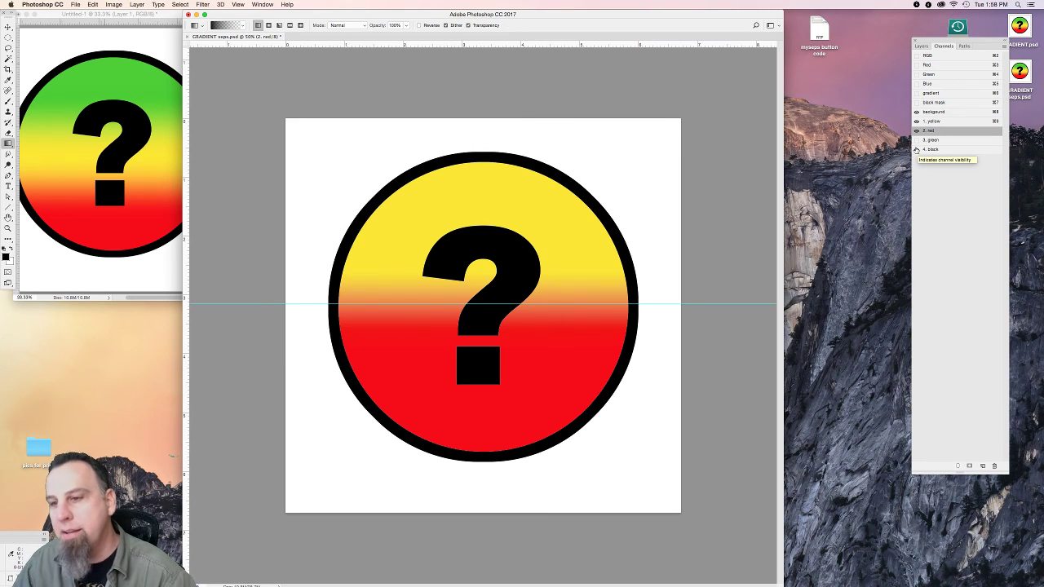
Move the 2. red channel above 1. yellow in the stack.
drag(949, 133, 958, 119)
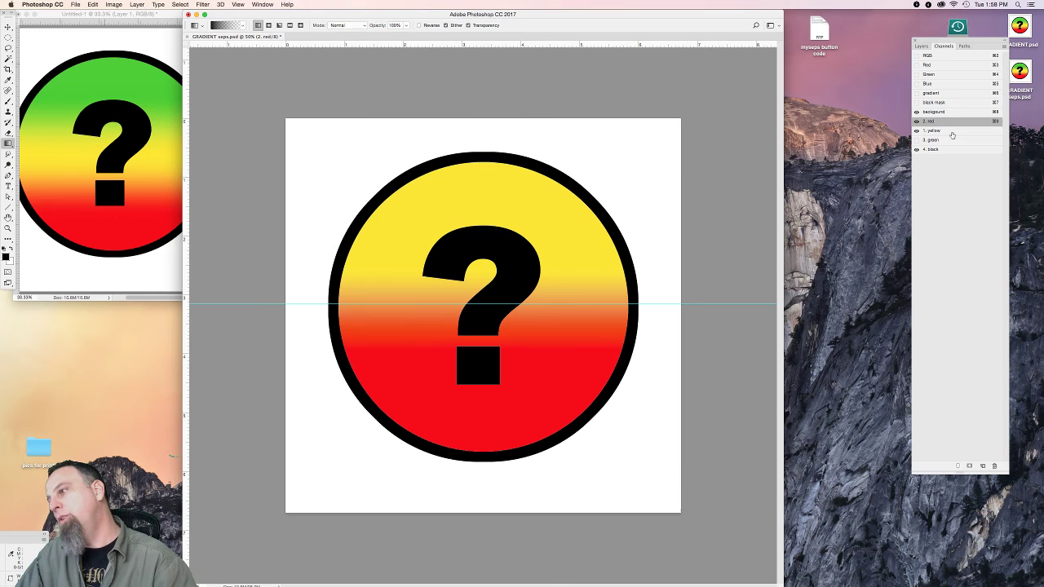
click(945, 121)
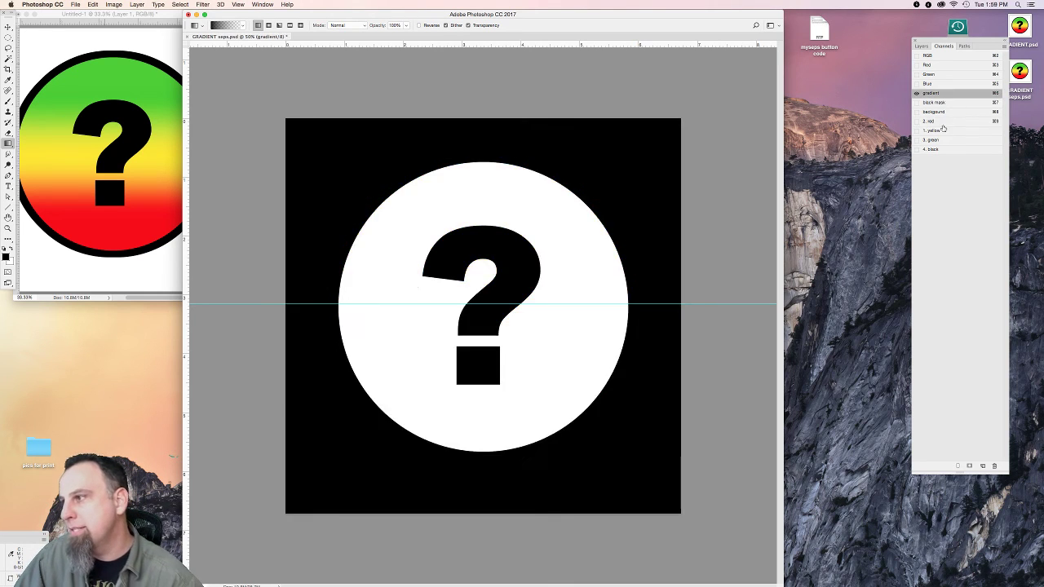
super+click(949, 132)
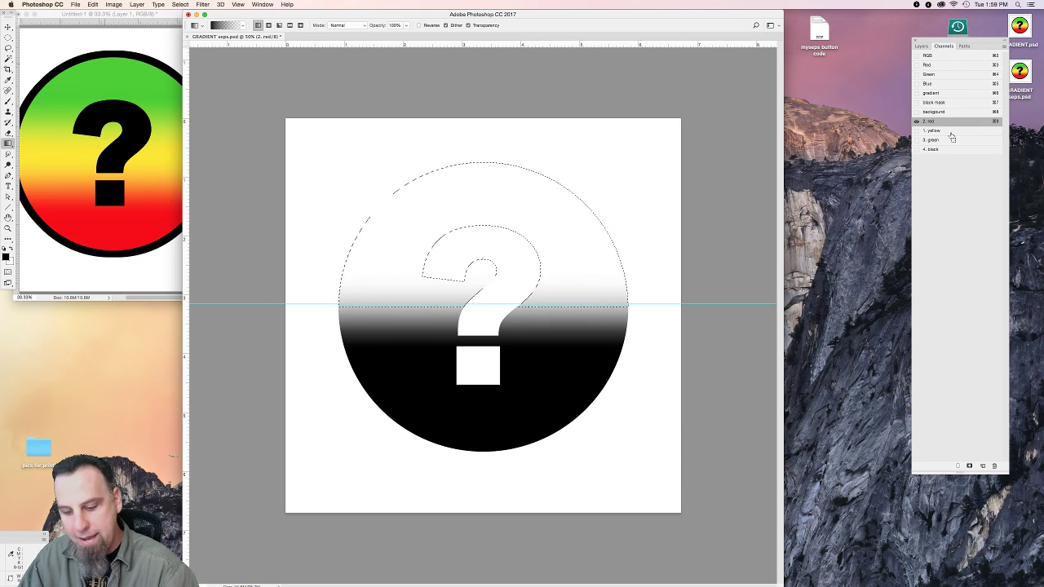
Darken the 2. red channel's midtones to 0.61 with Levels.
key(super+d)
key(super+l)
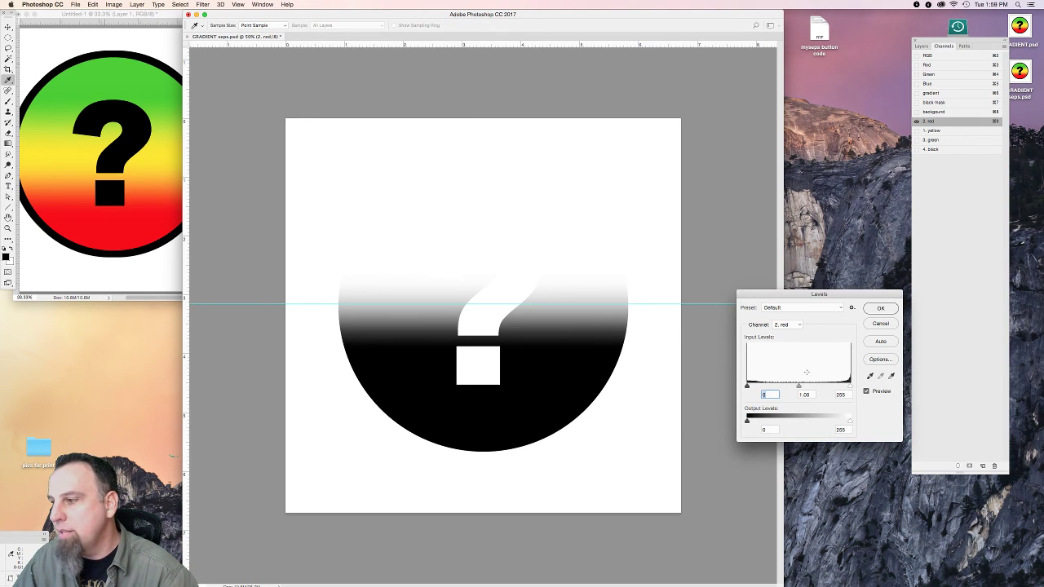
drag(799, 386, 814, 388)
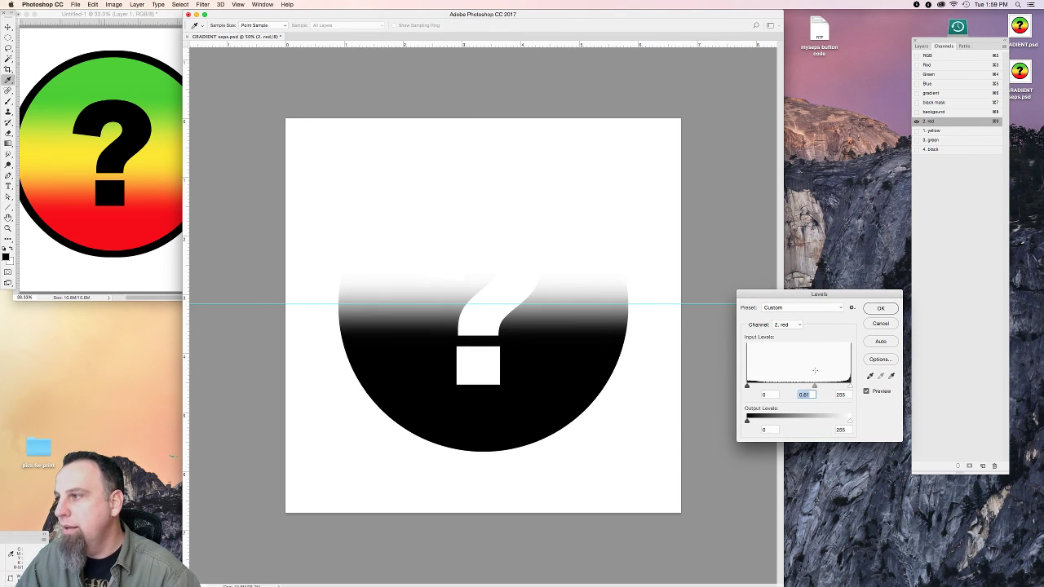
click(881, 308)
key(g)
click(915, 130)
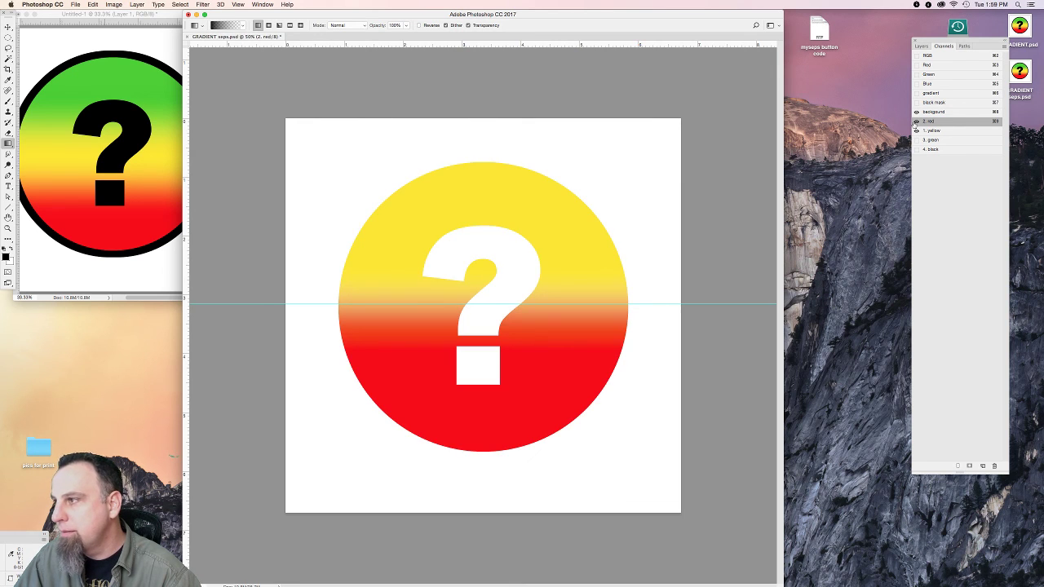
Turn on the 4. black channel to overlay the ring and question mark.
click(916, 150)
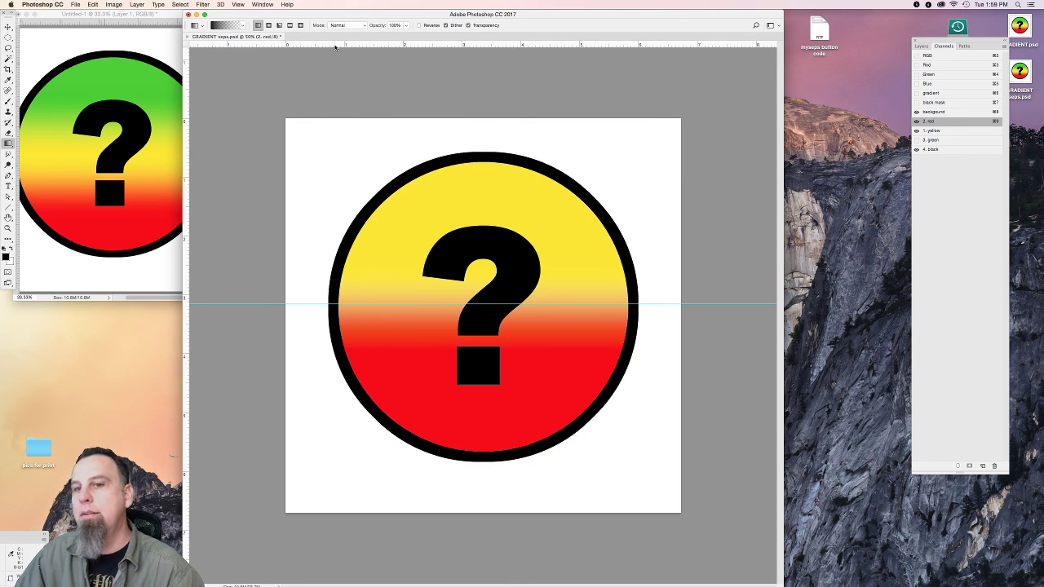